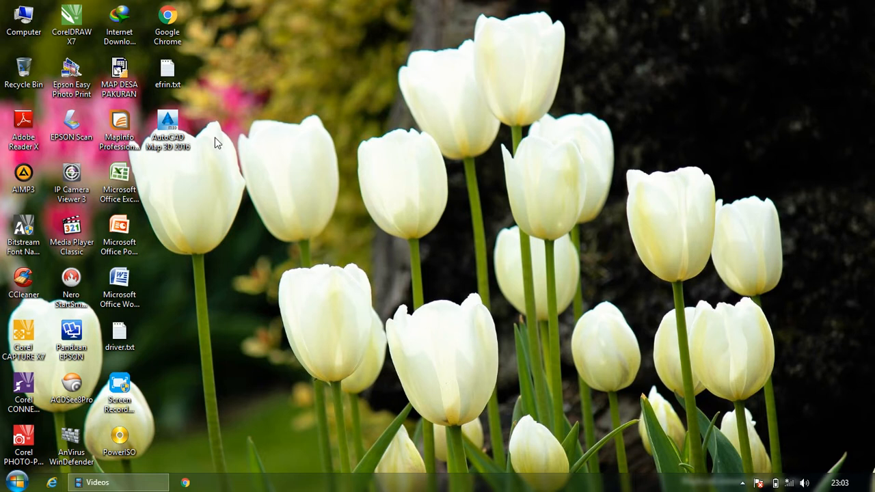
- Open the drawing Peta DESA PAKURAN.dwg from the 01 PETA DESA PAKURAN folder on the DATA (D:) drive
{"action": "double_click", "coordinate": [26, 28]}
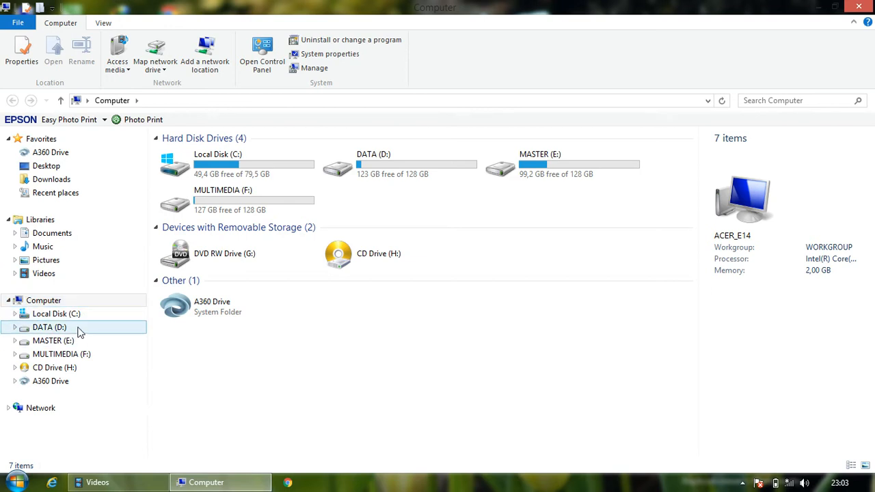
{"action": "left_click", "coordinate": [77, 328]}
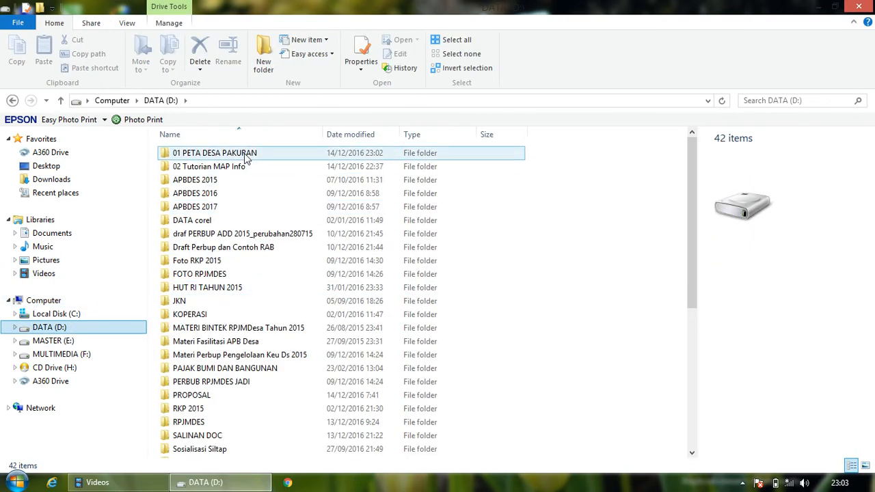
{"action": "double_click", "coordinate": [247, 154]}
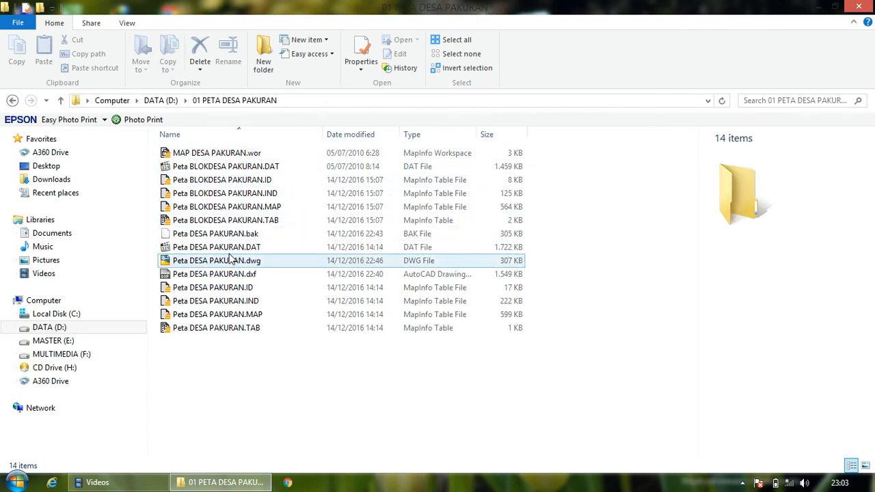
{"action": "mouse_move", "coordinate": [228, 265]}
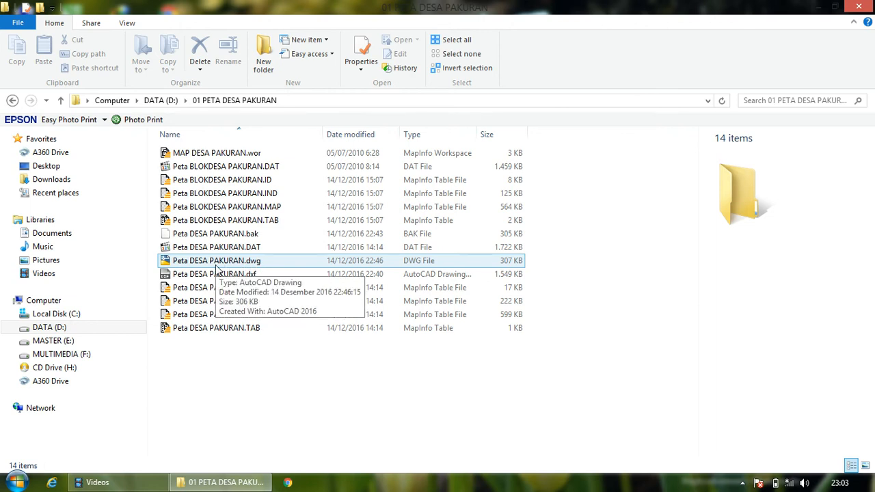
{"action": "left_click", "coordinate": [216, 262]}
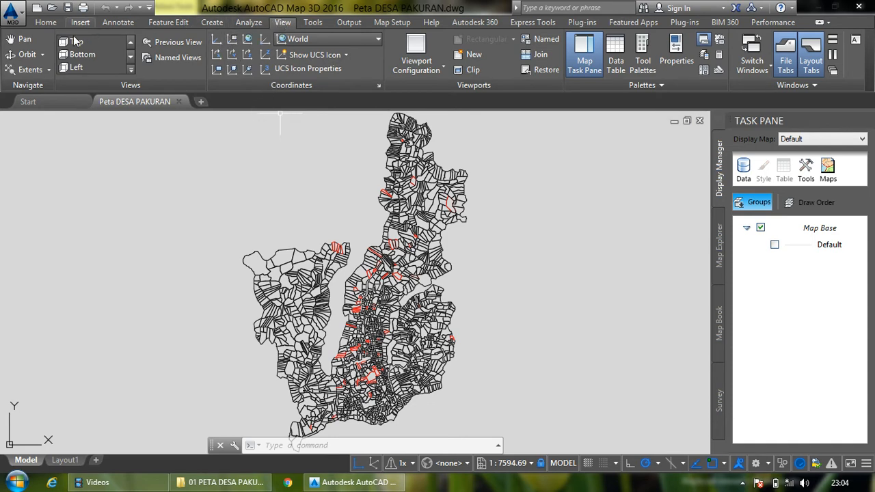
- Fit the whole village map in view and pan it around the drawing area
{"action": "left_click", "coordinate": [28, 71]}
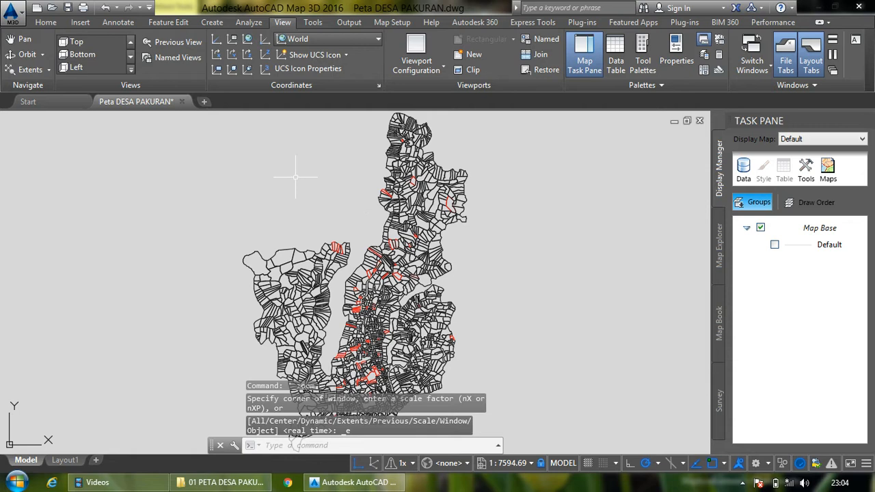
{"action": "left_click", "coordinate": [26, 40]}
{"action": "left_click_drag", "start_coordinate": [373, 230], "coordinate": [427, 232]}
{"action": "mouse_move", "coordinate": [340, 255]}
{"action": "left_mouse_down"}
{"action": "mouse_move", "coordinate": [345, 225]}
{"action": "mouse_move", "coordinate": [340, 253]}
{"action": "mouse_move", "coordinate": [257, 247]}
{"action": "left_mouse_up"}
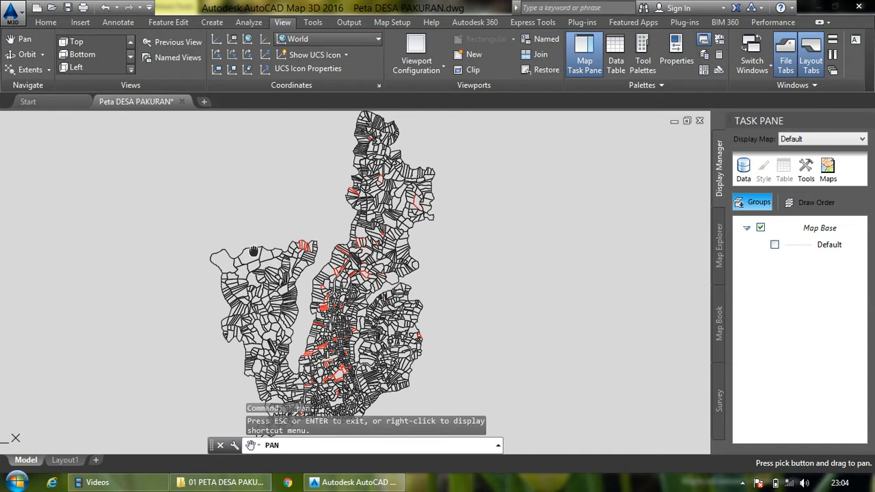
{"action": "left_click_drag", "start_coordinate": [410, 220], "coordinate": [387, 230]}
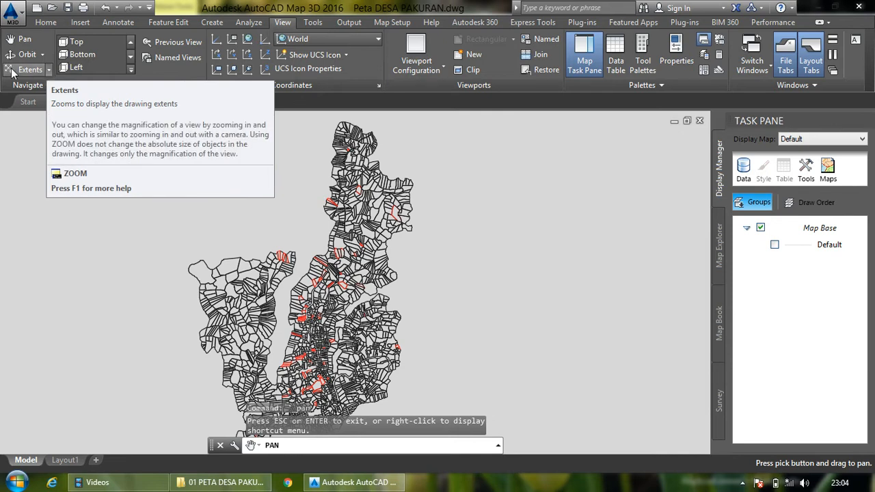
- Display the properties of the five-sided corner parcel polyline at the map's northern tip and look through their categories
{"action": "left_click", "coordinate": [49, 70]}
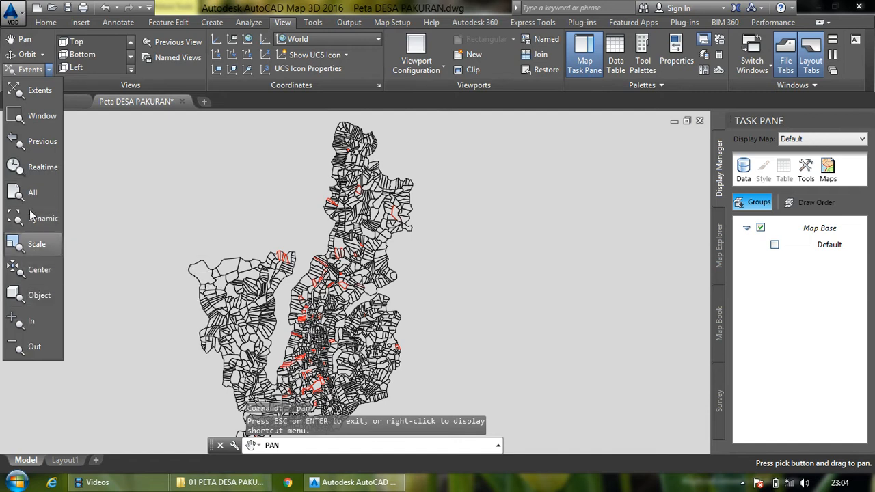
{"action": "left_click", "coordinate": [41, 118]}
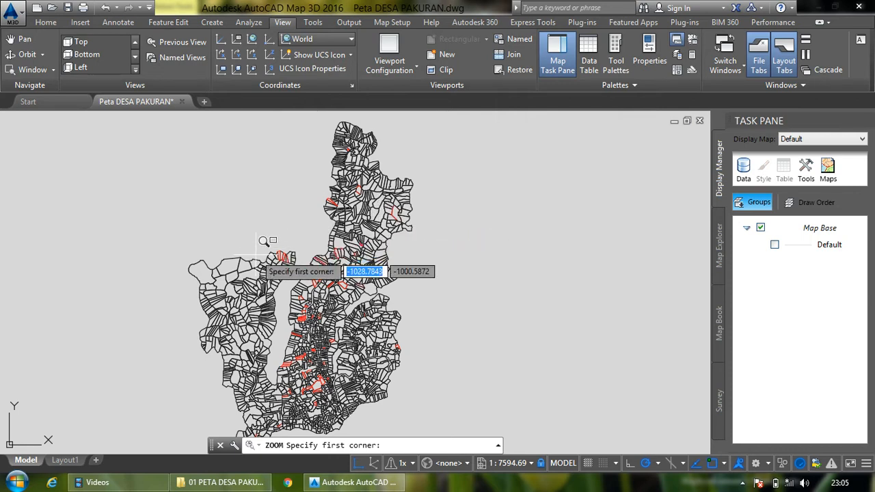
{"action": "left_click", "coordinate": [324, 131]}
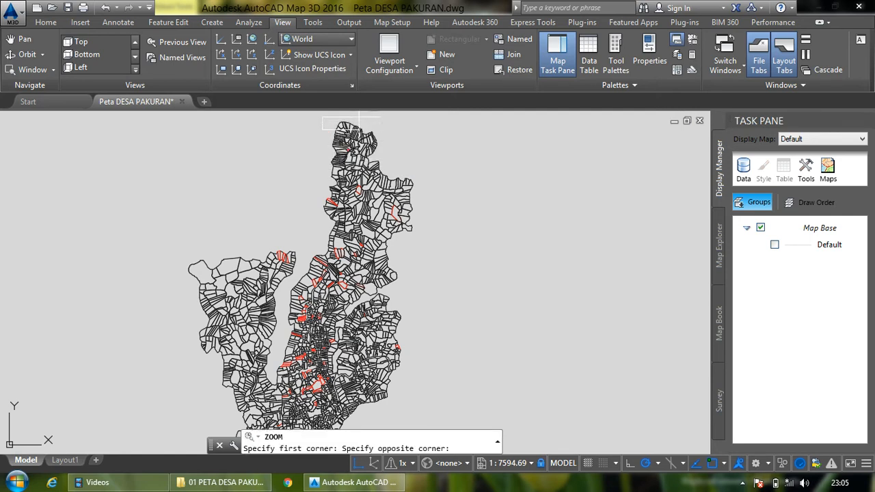
{"action": "left_click", "coordinate": [358, 120]}
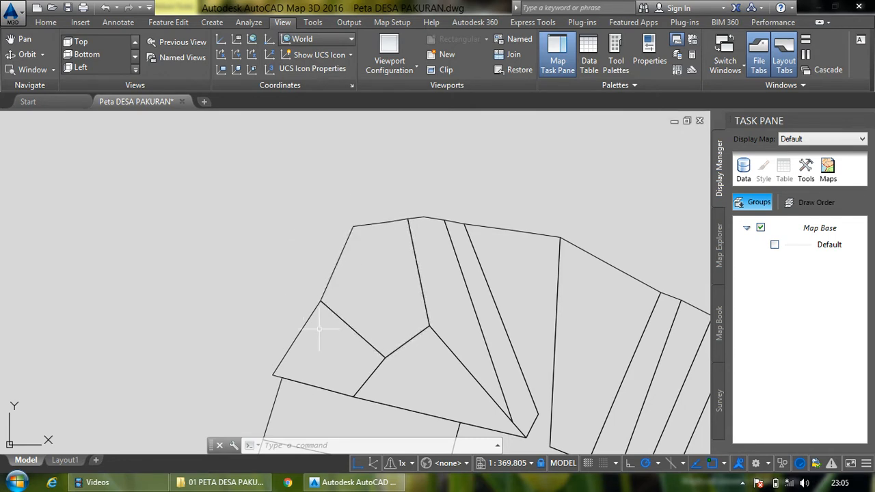
{"action": "left_click", "coordinate": [365, 223]}
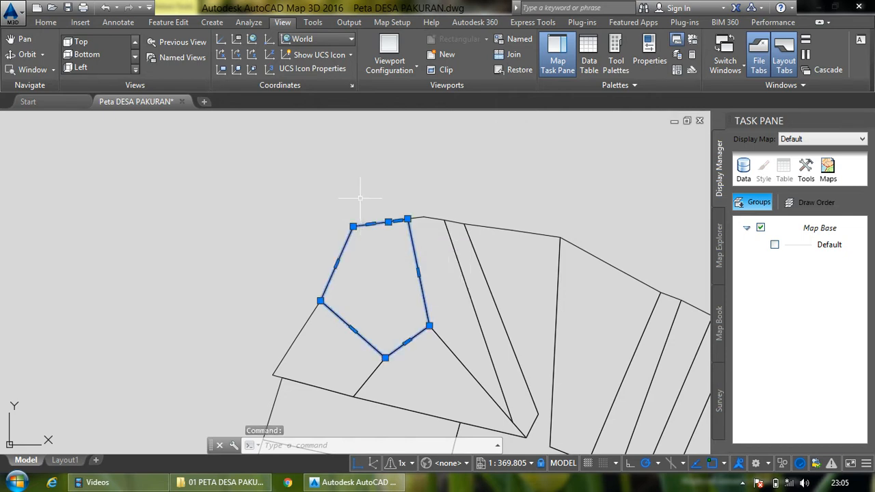
{"action": "right_click", "coordinate": [345, 245]}
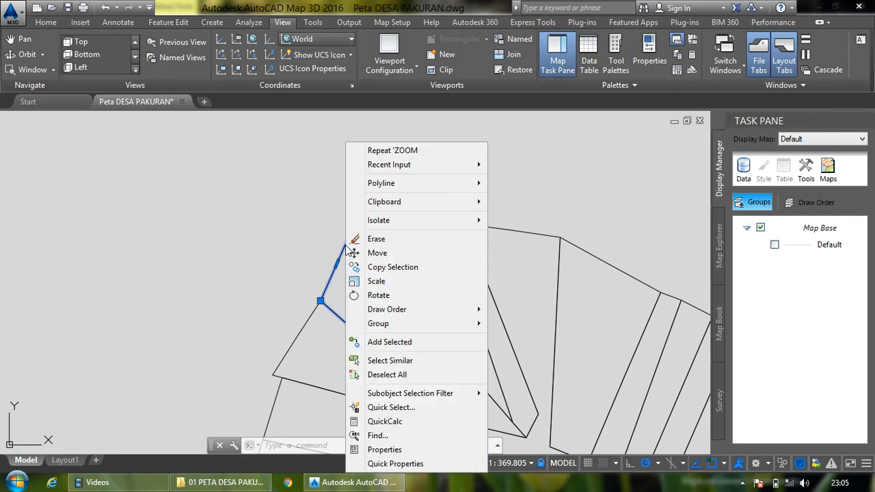
{"action": "left_click", "coordinate": [384, 449]}
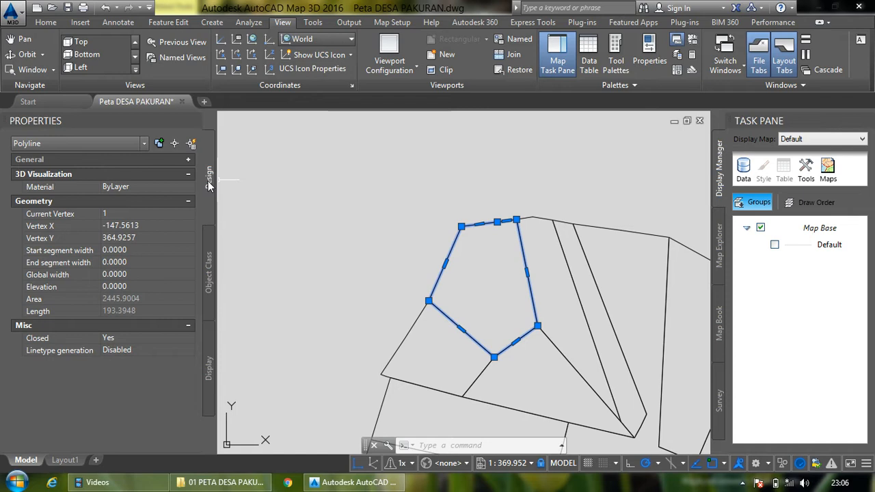
{"action": "left_click", "coordinate": [209, 369]}
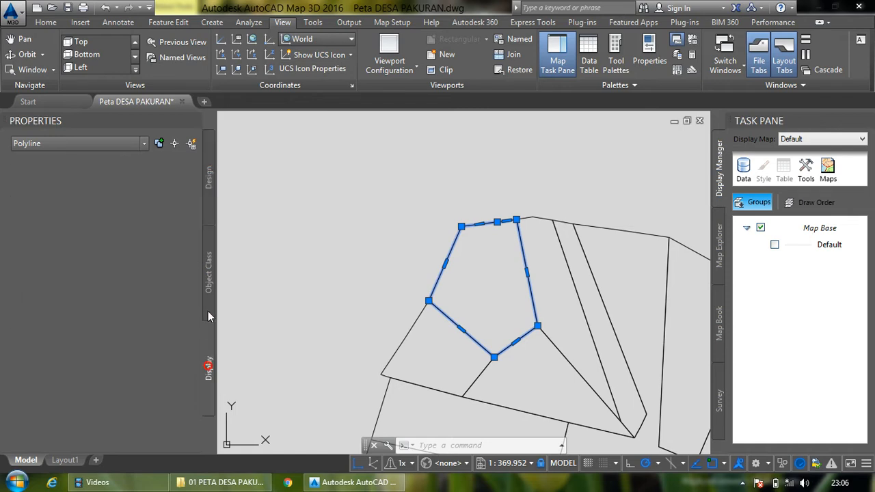
{"action": "left_click", "coordinate": [209, 292]}
{"action": "left_click", "coordinate": [209, 202]}
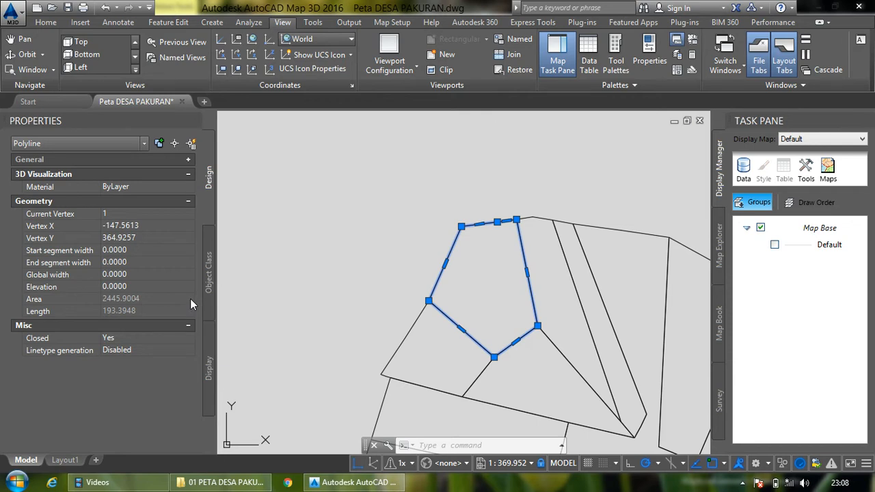
- Divide the selected parcel's area by 2 with QuickCalc and close the calculator without applying anything
{"action": "mouse_move", "coordinate": [150, 301]}
{"action": "left_click", "coordinate": [189, 302]}
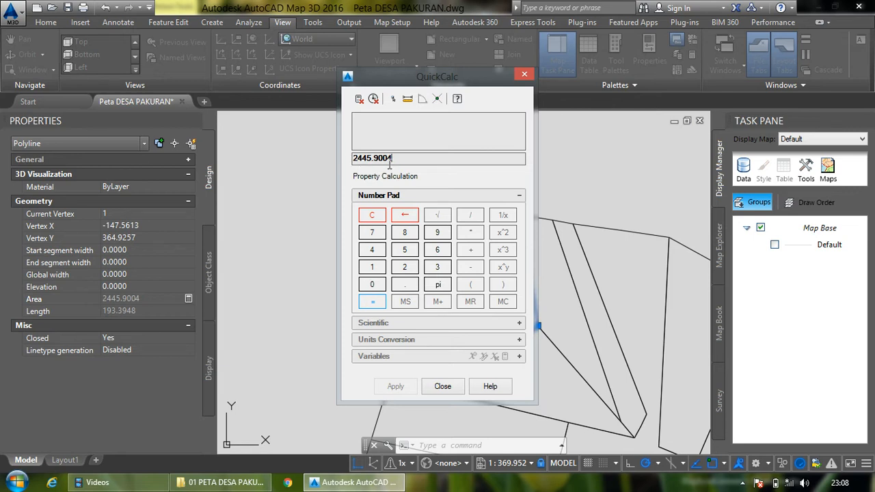
{"action": "left_click", "coordinate": [477, 217]}
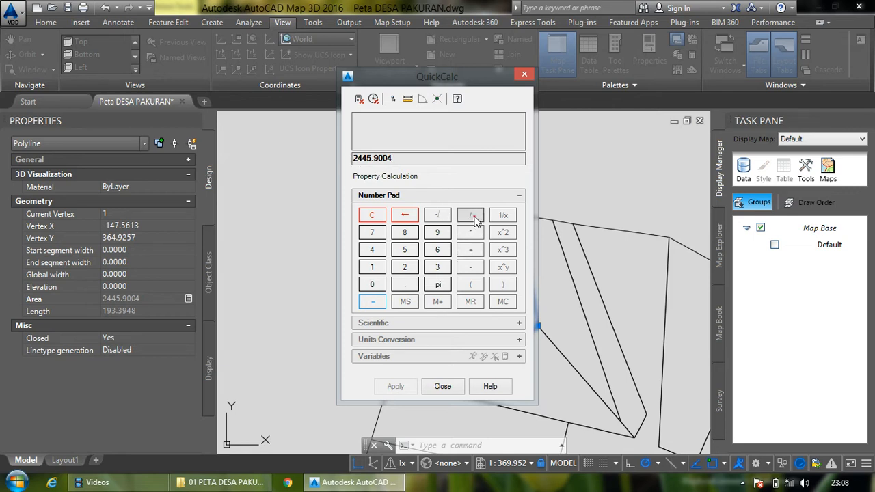
{"action": "left_click", "coordinate": [406, 268]}
{"action": "key", "text": "Return"}
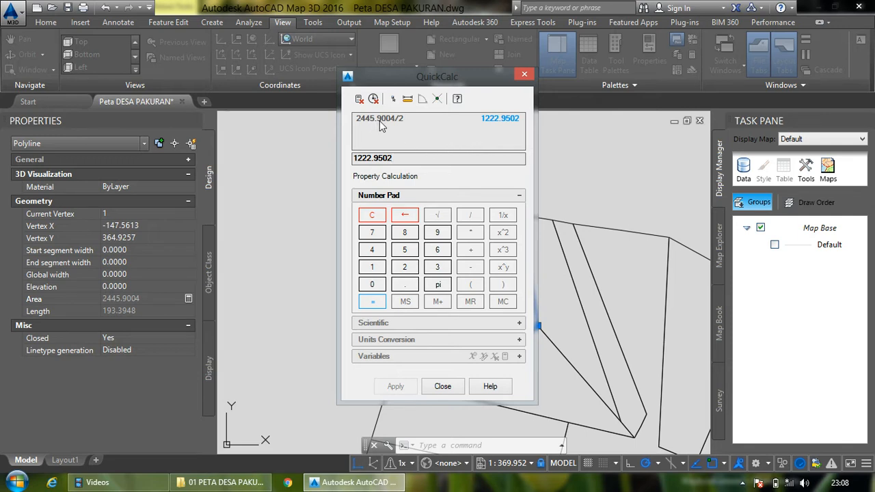
{"action": "left_click", "coordinate": [499, 120]}
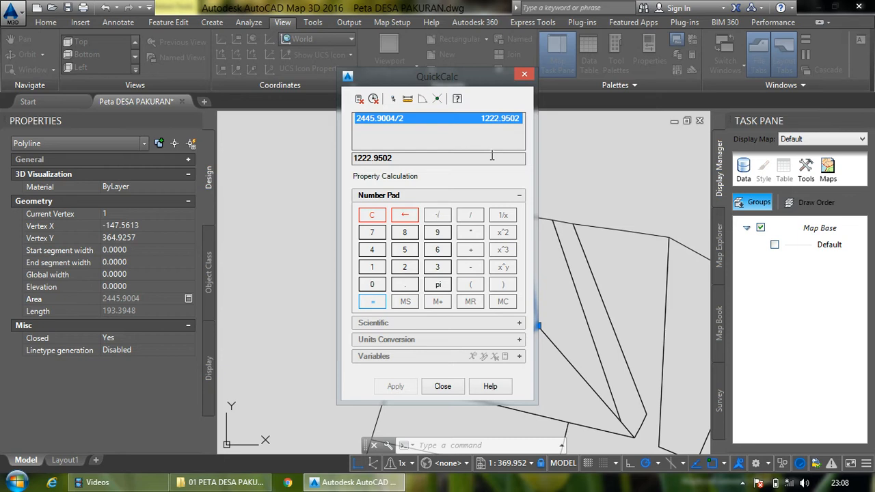
{"action": "left_click", "coordinate": [525, 77]}
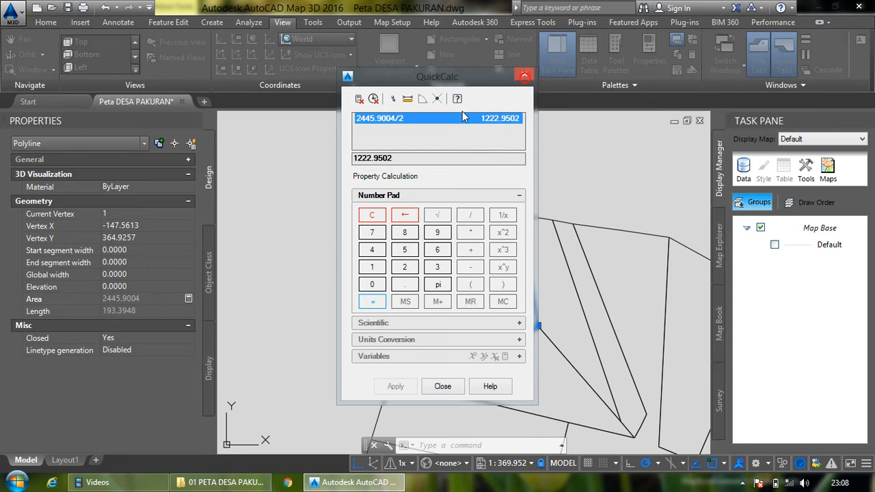
{"action": "left_click", "coordinate": [526, 76]}
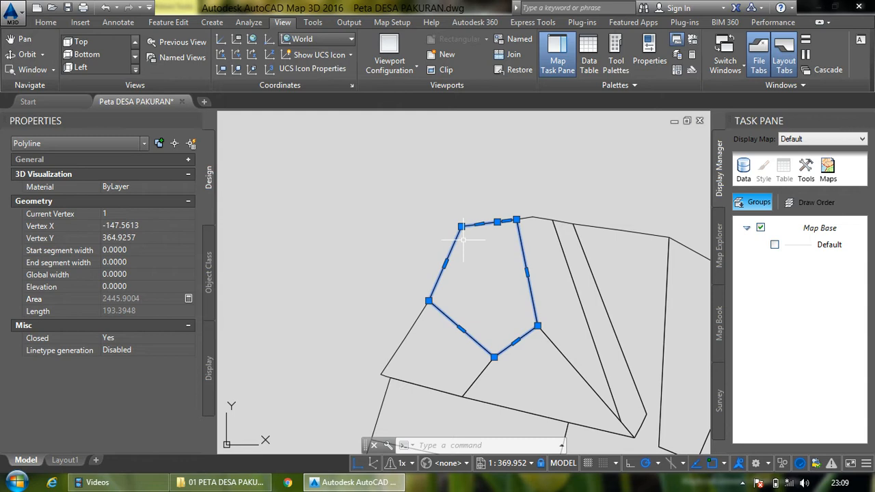
- Draw a closed polyline over the parcel's western part through its northwest, west and south corners and a point due north on its upper edge
{"action": "left_click", "coordinate": [45, 23]}
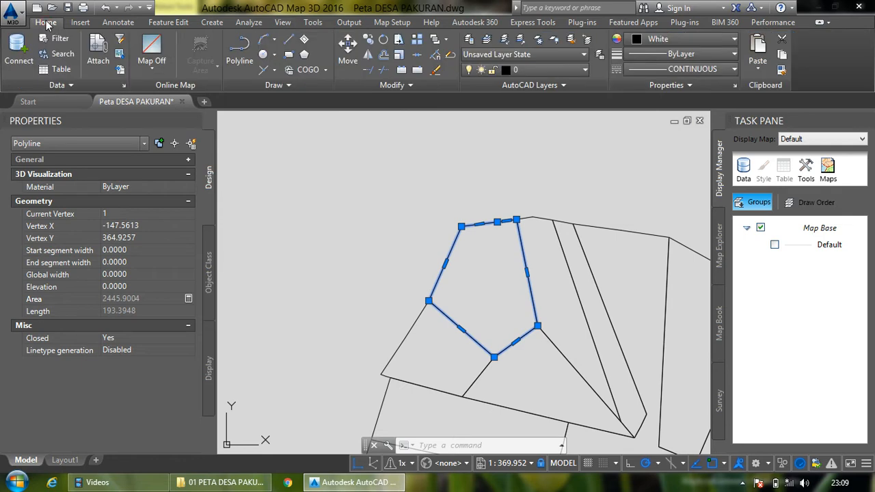
{"action": "left_click", "coordinate": [238, 56]}
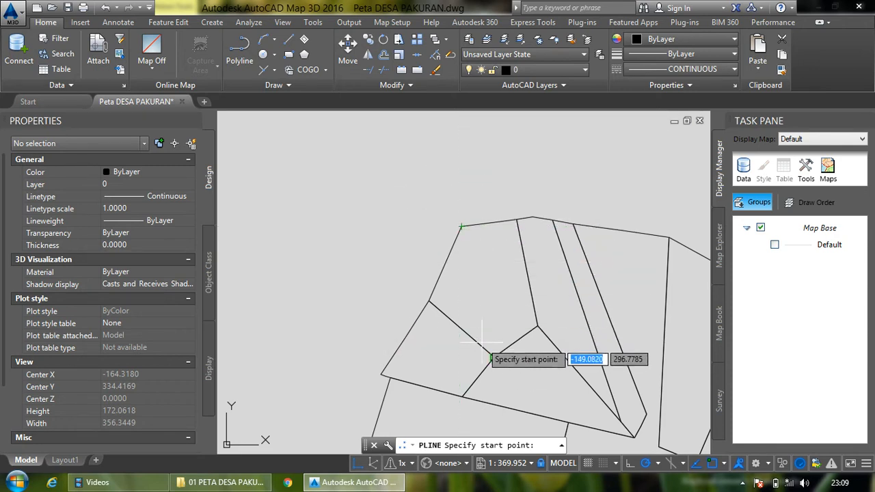
{"action": "left_click", "coordinate": [462, 226]}
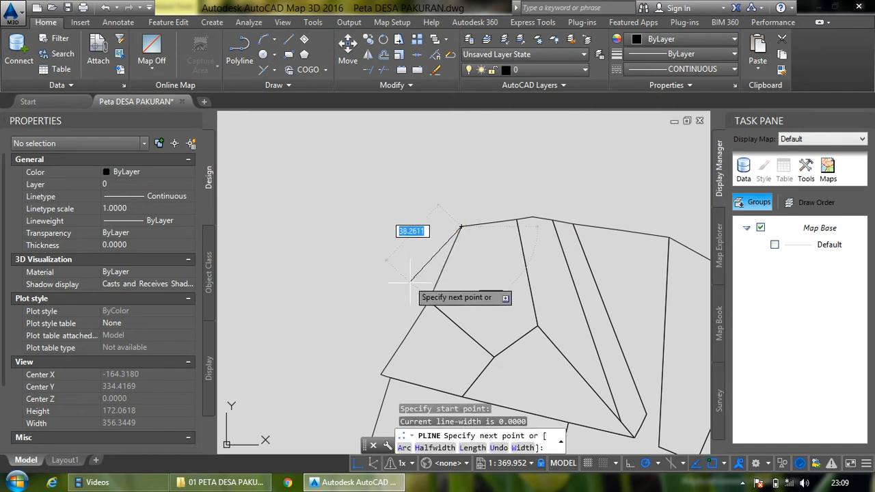
{"action": "left_click", "coordinate": [428, 300]}
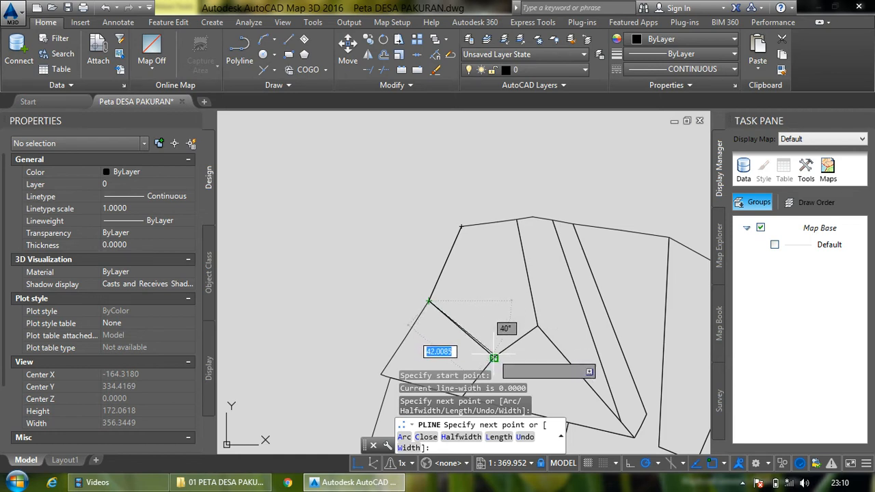
{"action": "left_click", "coordinate": [493, 358]}
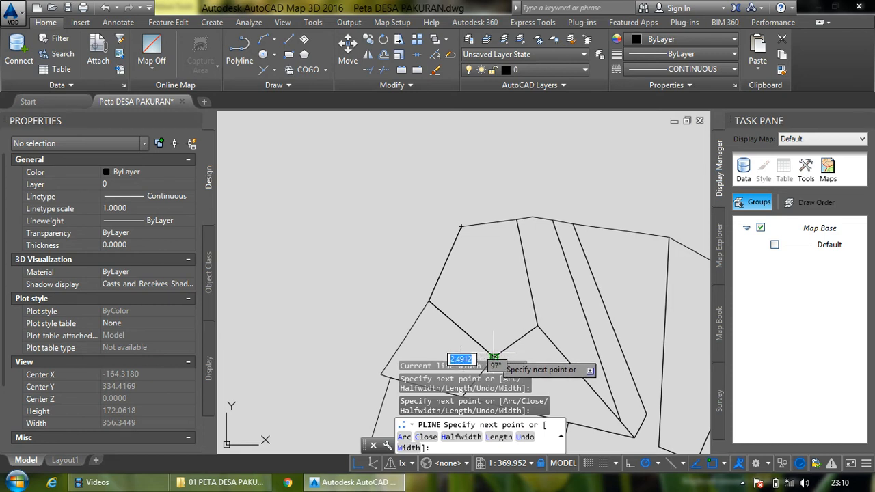
{"action": "left_click", "coordinate": [495, 222]}
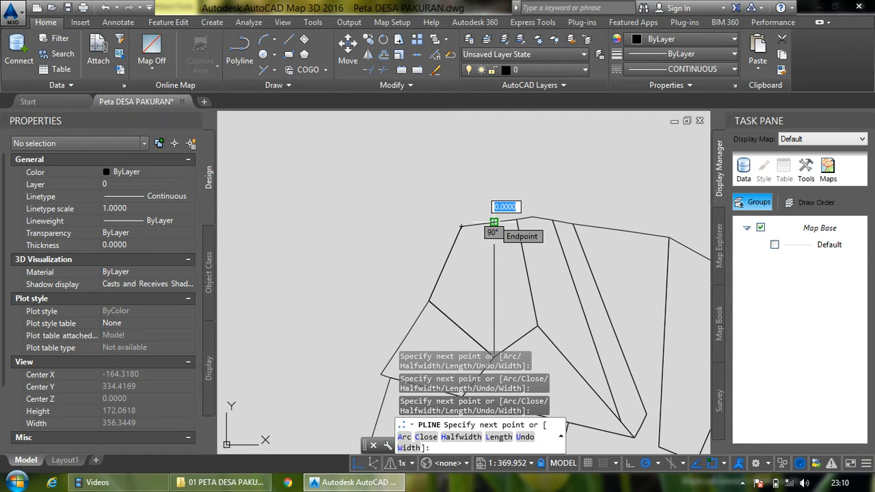
{"action": "type", "text": "c"}
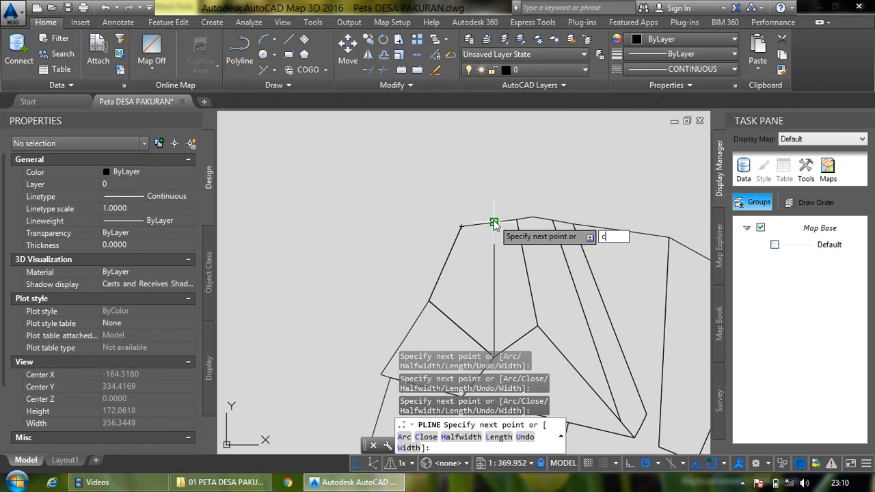
{"action": "key", "text": "Return"}
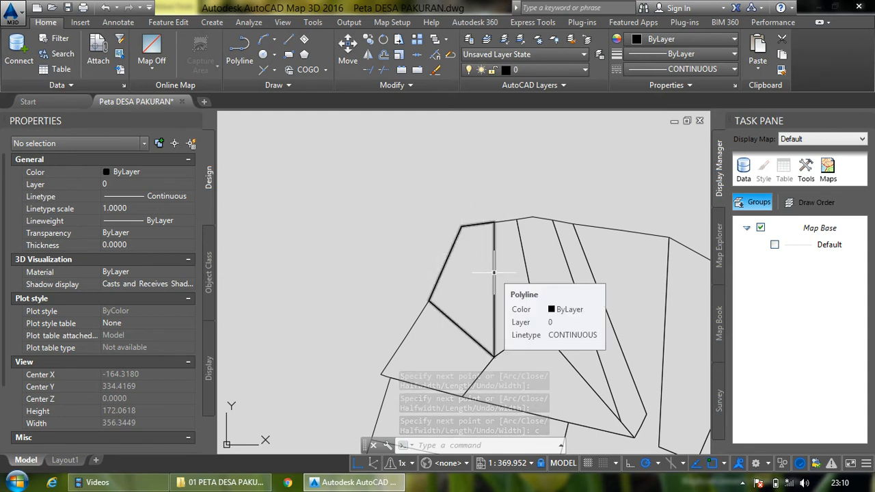
- Select the new western polyline and try to stretch its northeast vertex westward along the parcel's north edge
{"action": "left_click", "coordinate": [494, 273]}
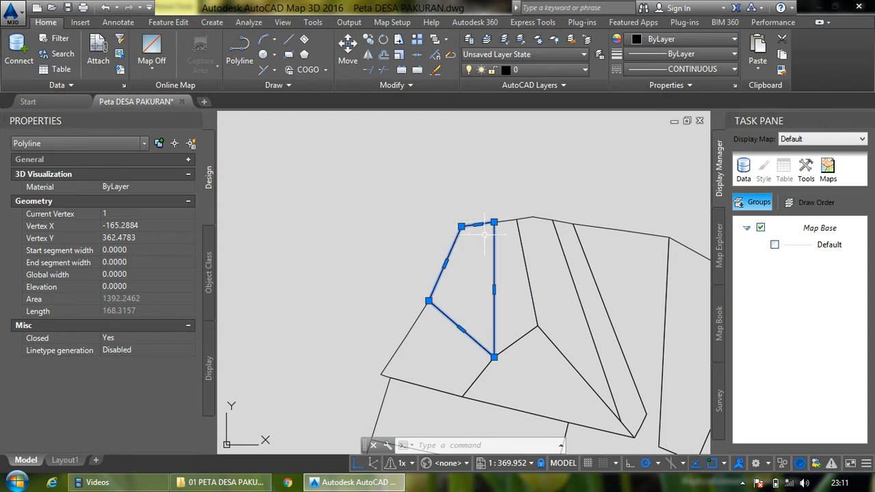
{"action": "scroll", "coordinate": [486, 233], "scroll_direction": "up", "scroll_amount": 2}
{"action": "scroll", "coordinate": [488, 217], "scroll_direction": "up", "scroll_amount": 2}
{"action": "scroll", "coordinate": [488, 218], "scroll_direction": "up", "scroll_amount": 2}
{"action": "scroll", "coordinate": [488, 217], "scroll_direction": "up", "scroll_amount": 2}
{"action": "scroll", "coordinate": [488, 217], "scroll_direction": "up", "scroll_amount": 1}
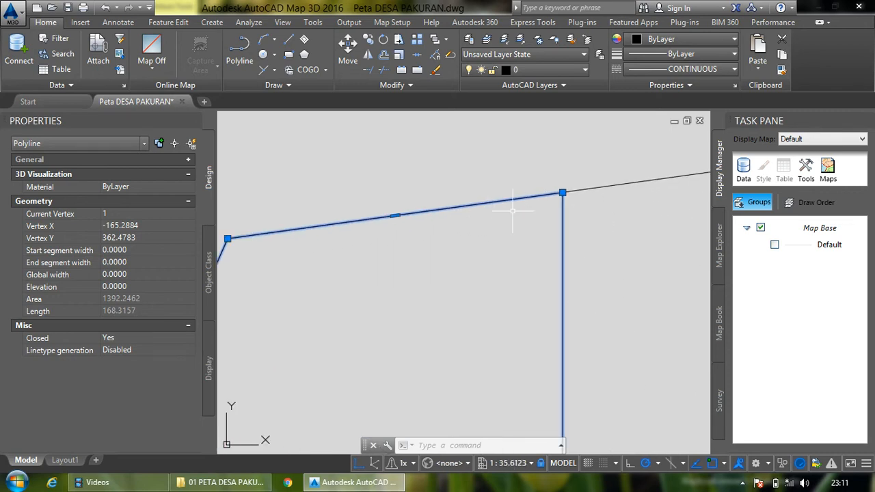
{"action": "mouse_move", "coordinate": [563, 194]}
{"action": "left_click", "coordinate": [562, 192]}
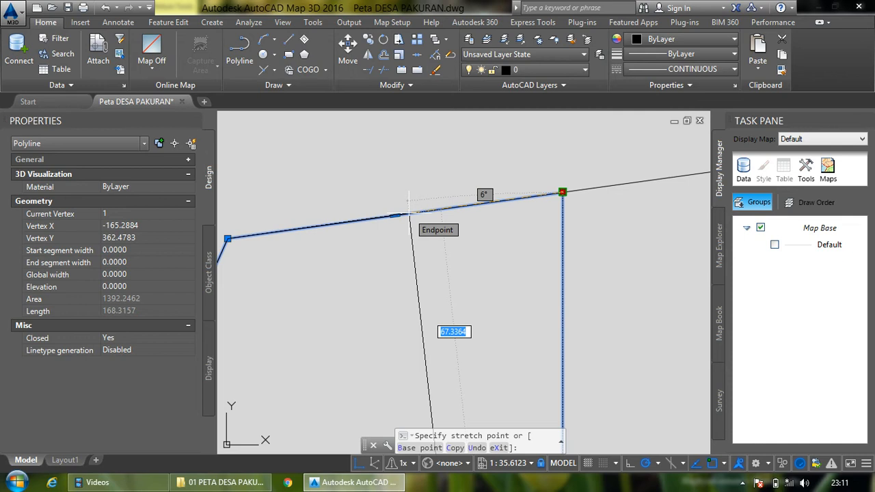
{"action": "key", "text": "Escape"}
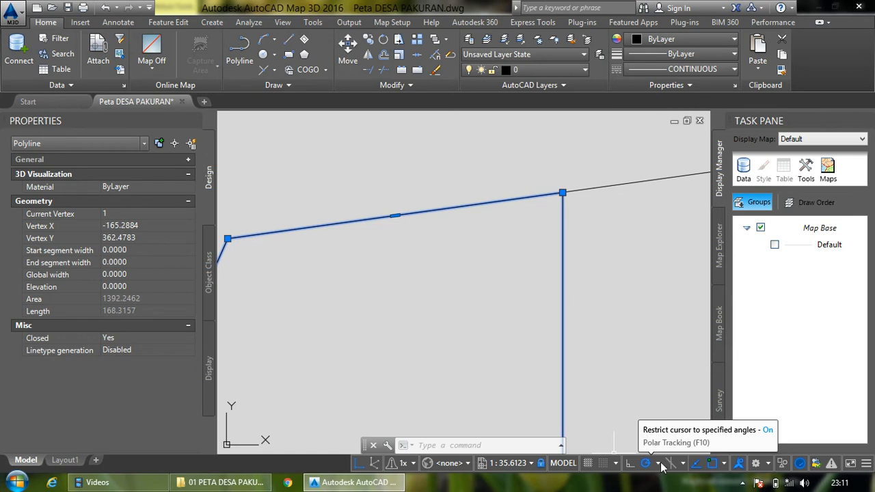
- Turn on the Midpoint, Tangent and Nearest object snap modes in Drafting Settings
{"action": "left_click", "coordinate": [660, 465]}
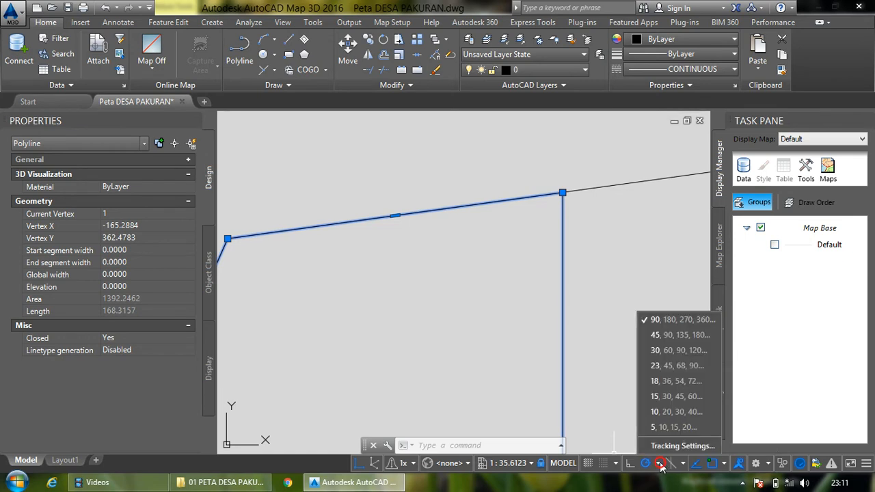
{"action": "left_click", "coordinate": [727, 464]}
{"action": "left_click", "coordinate": [725, 463]}
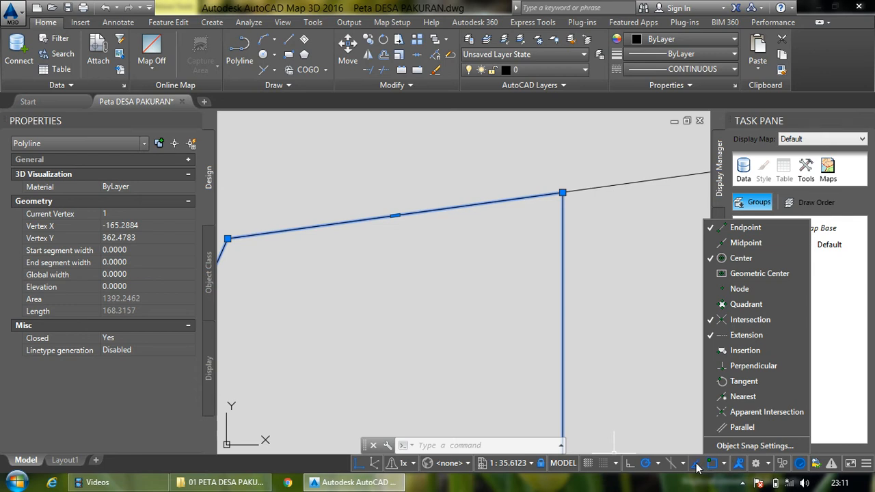
{"action": "left_click", "coordinate": [617, 465]}
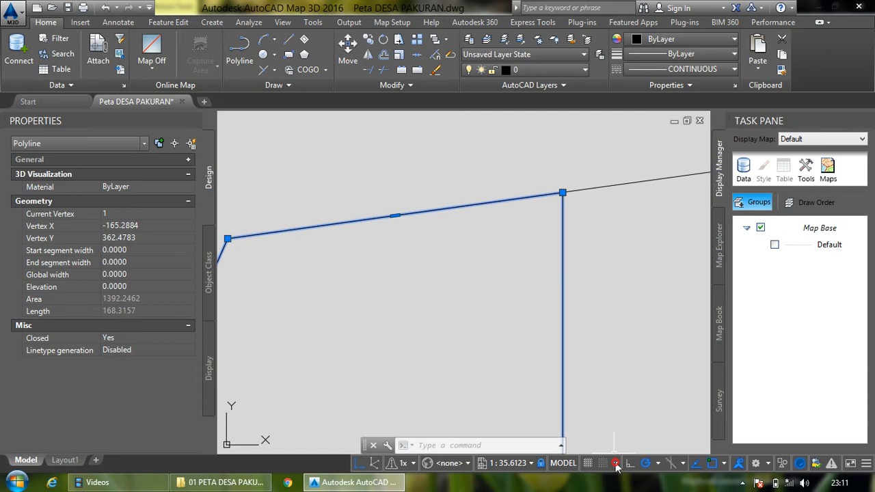
{"action": "left_click", "coordinate": [627, 448]}
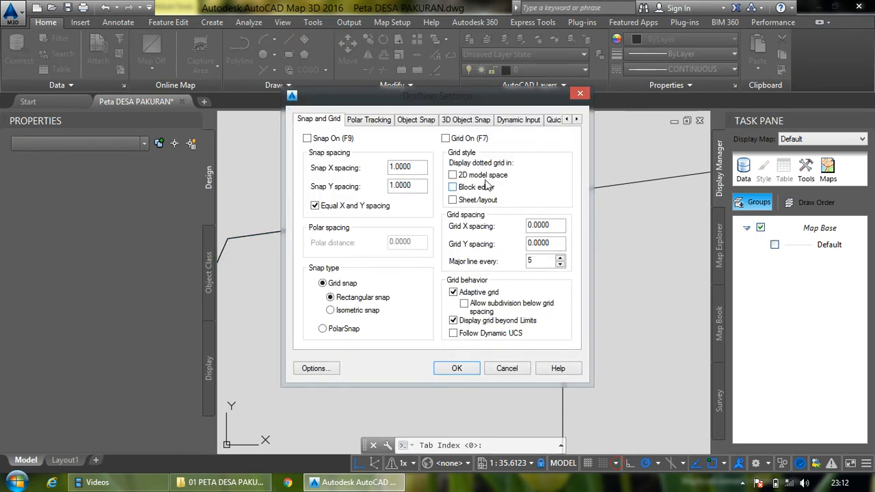
{"action": "left_click_drag", "start_coordinate": [452, 103], "coordinate": [637, 143]}
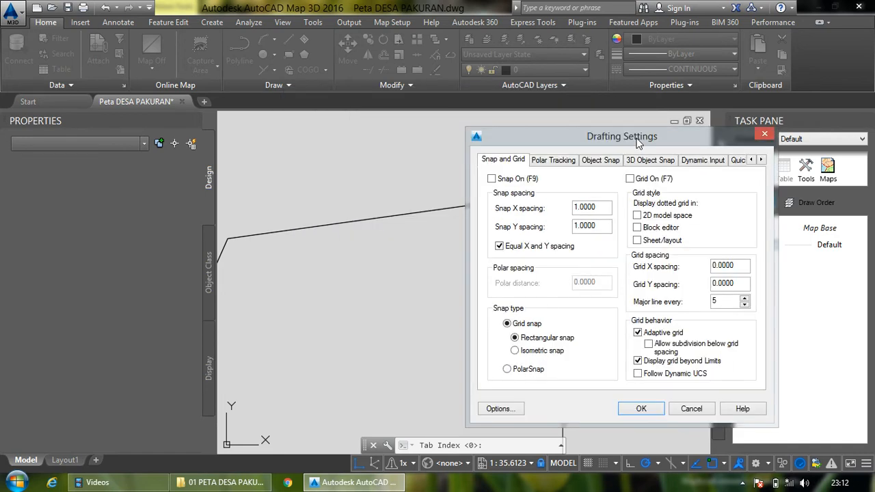
{"action": "left_click", "coordinate": [555, 161]}
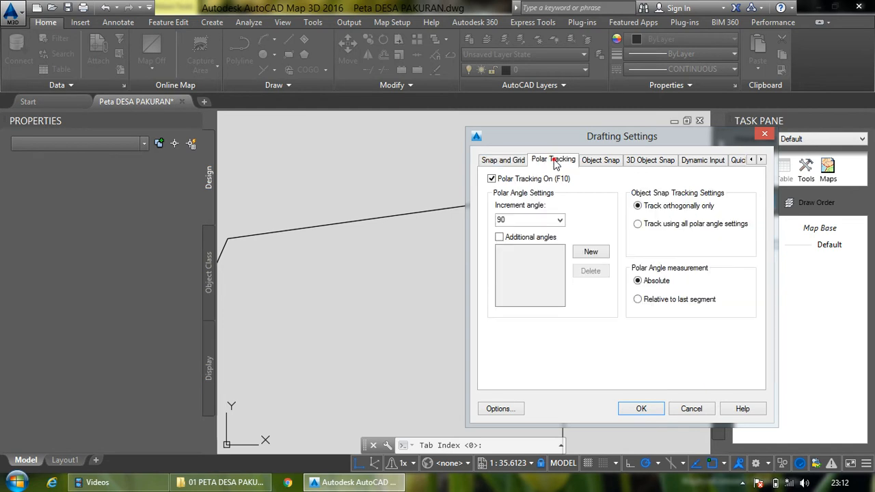
{"action": "left_click", "coordinate": [591, 160]}
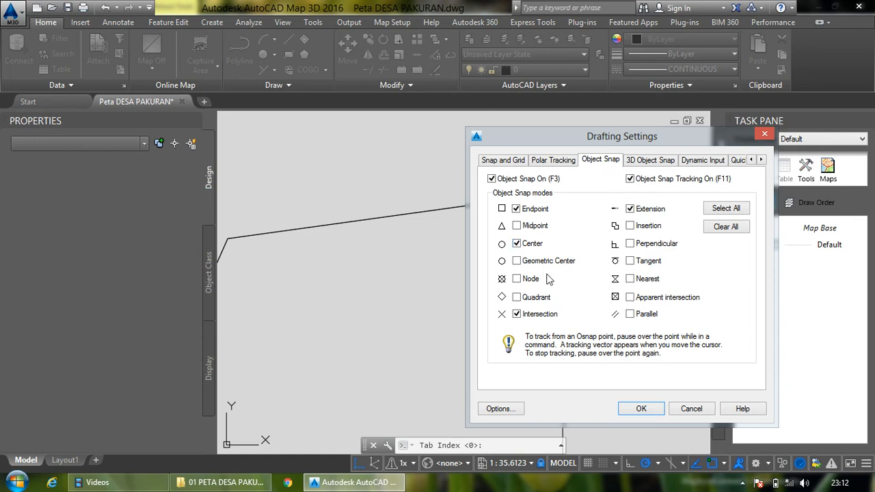
{"action": "left_click", "coordinate": [518, 227]}
{"action": "left_click", "coordinate": [630, 261]}
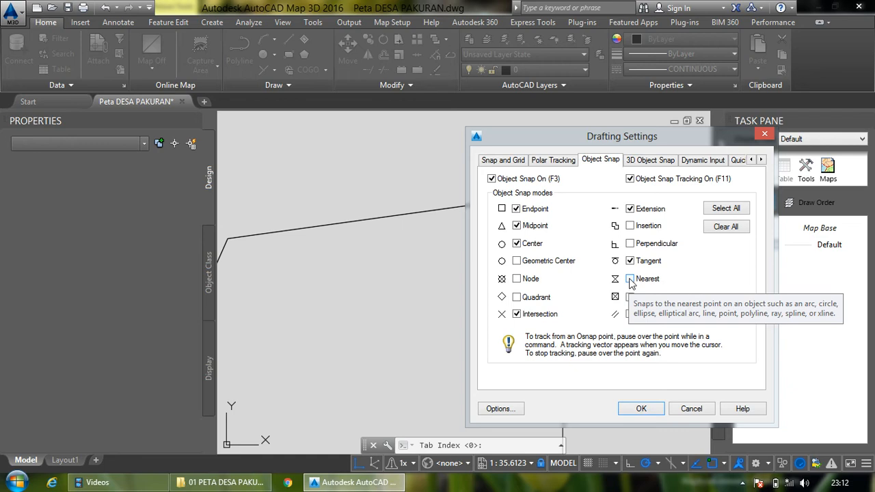
{"action": "left_click", "coordinate": [630, 279]}
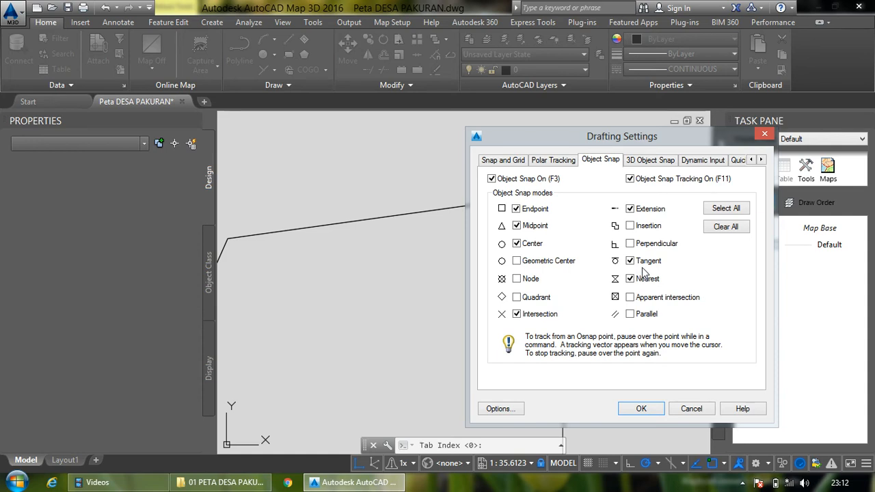
{"action": "left_click", "coordinate": [641, 408]}
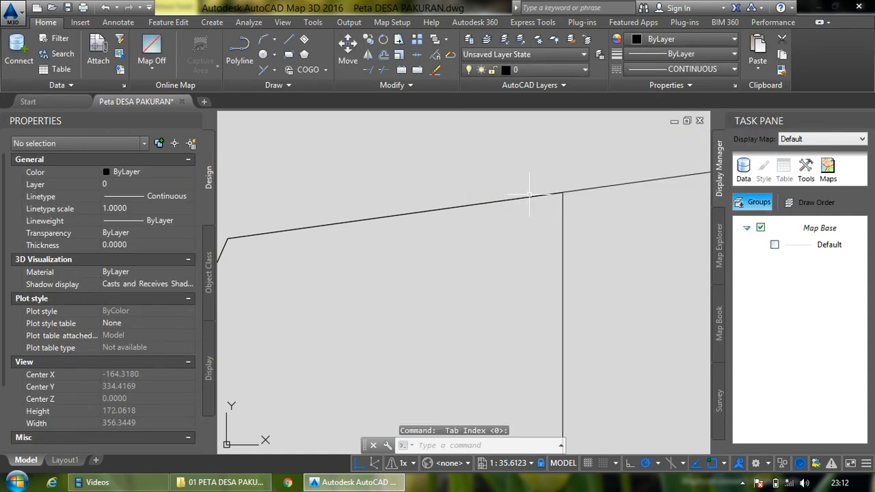
- Stretch the western polyline's northeast vertex westward along the parcel's north edge, adjusting it until the enclosed area is about 1219
{"action": "left_click", "coordinate": [563, 228]}
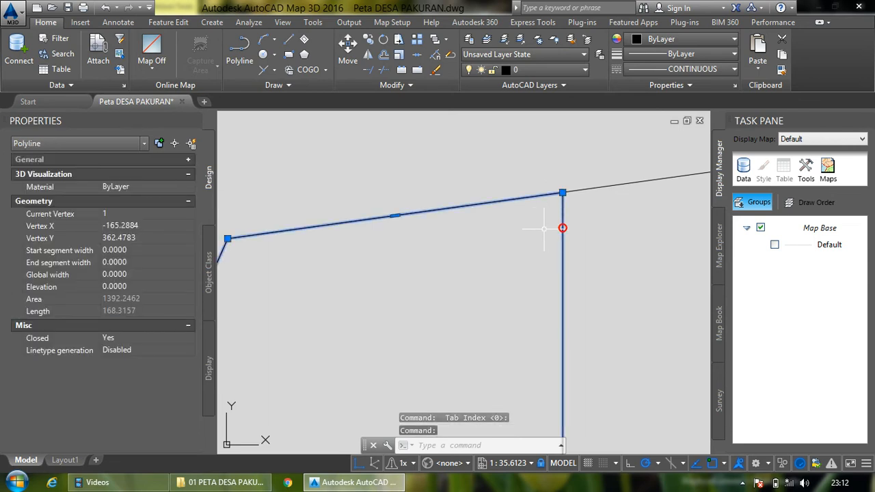
{"action": "mouse_move", "coordinate": [562, 195]}
{"action": "left_click", "coordinate": [562, 194]}
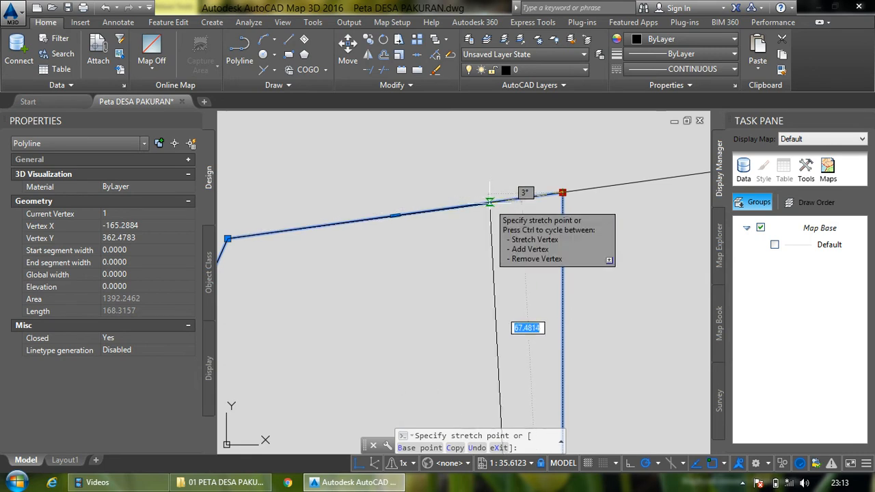
{"action": "left_click", "coordinate": [444, 209]}
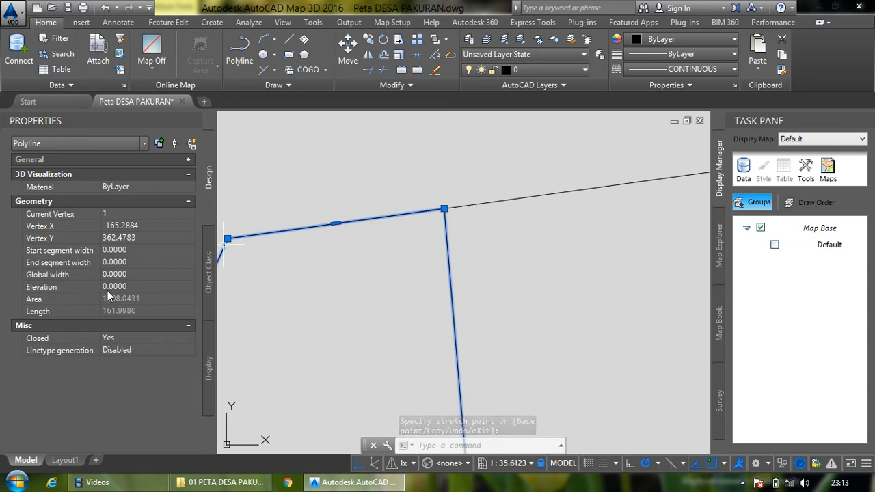
{"action": "left_click", "coordinate": [444, 209]}
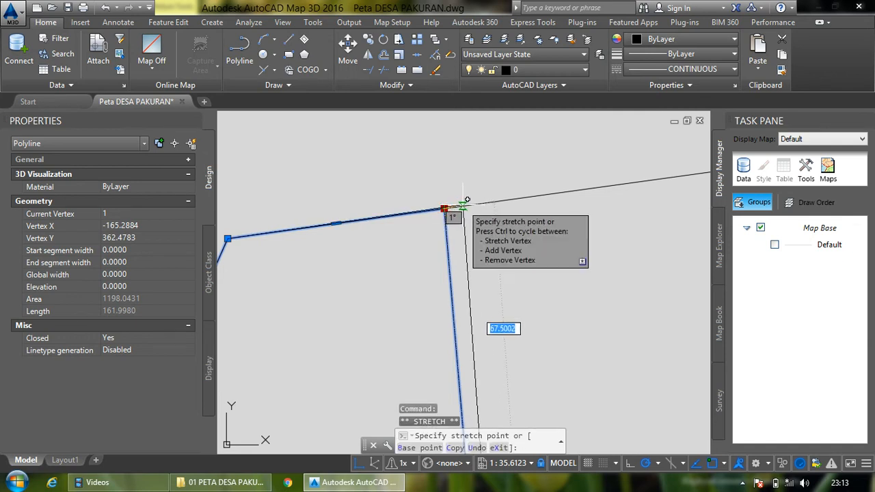
{"action": "left_click", "coordinate": [464, 206]}
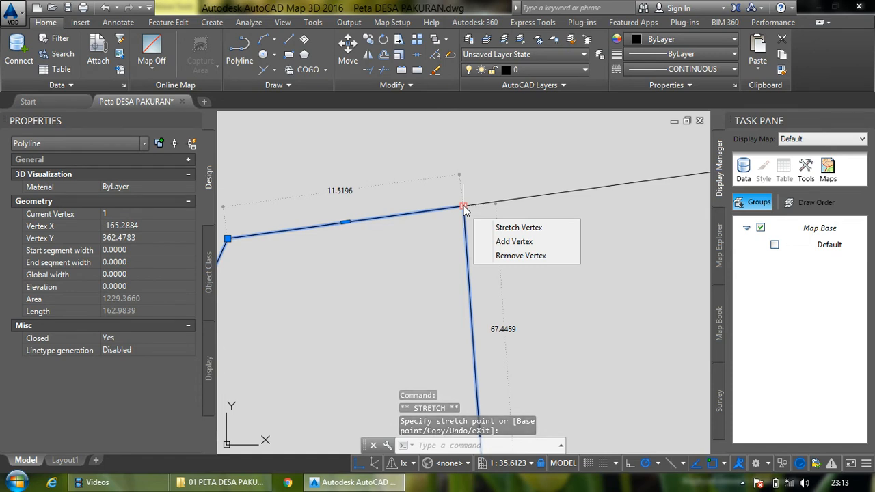
{"action": "left_click", "coordinate": [463, 205]}
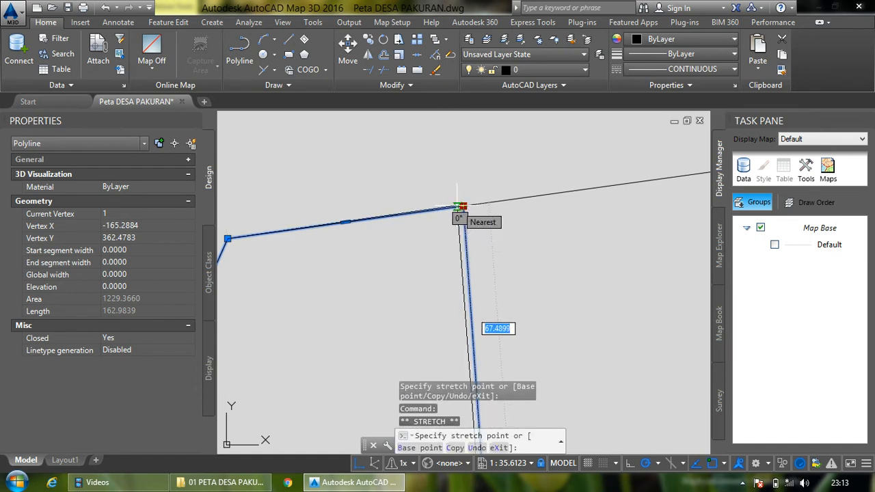
{"action": "left_click", "coordinate": [457, 206]}
- Nudge the same vertex slightly east along the north edge for an area of about 1222.5, and deselect the polyline
{"action": "mouse_move", "coordinate": [457, 208]}
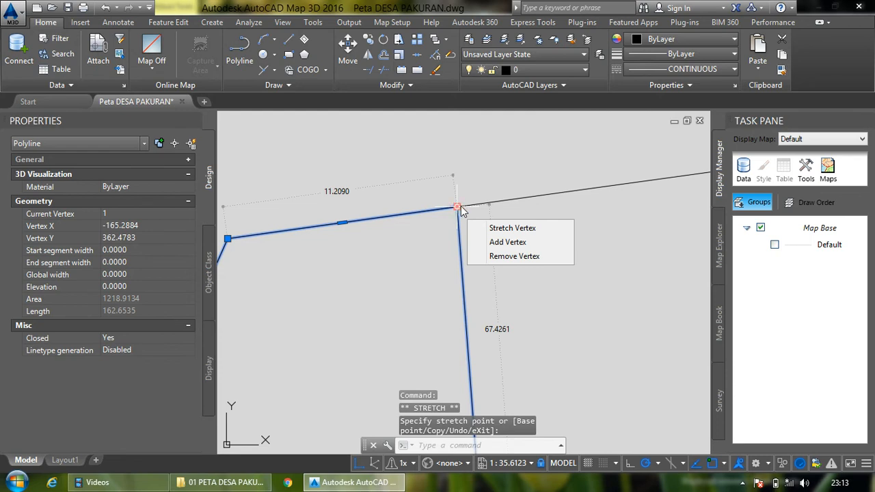
{"action": "scroll", "coordinate": [463, 202], "scroll_direction": "up", "scroll_amount": 5}
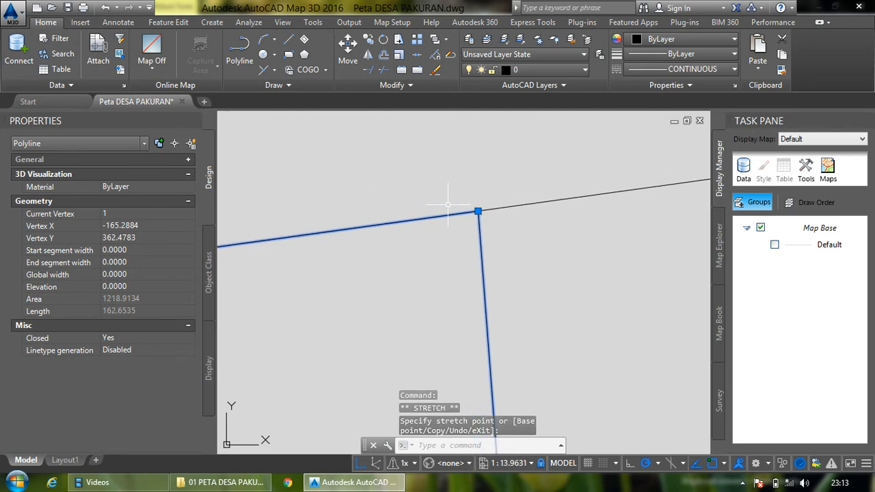
{"action": "left_click", "coordinate": [486, 210]}
{"action": "left_click", "coordinate": [486, 210]}
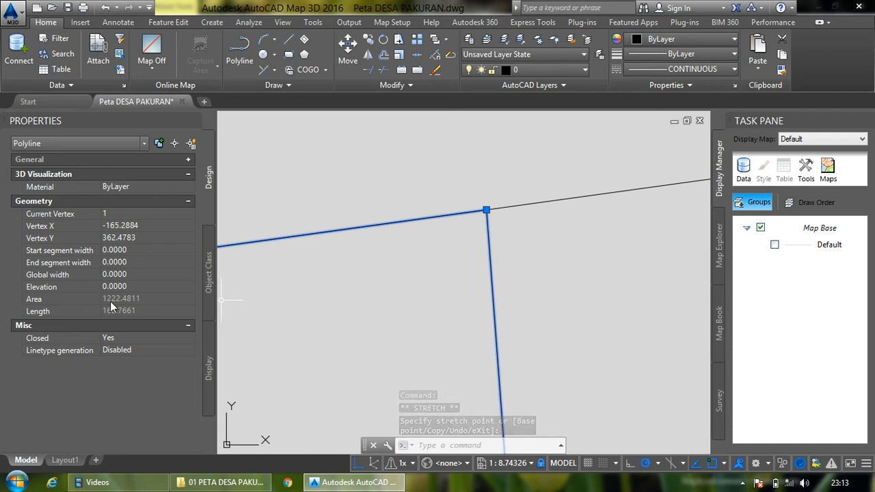
{"action": "scroll", "coordinate": [547, 170], "scroll_direction": "down", "scroll_amount": 10}
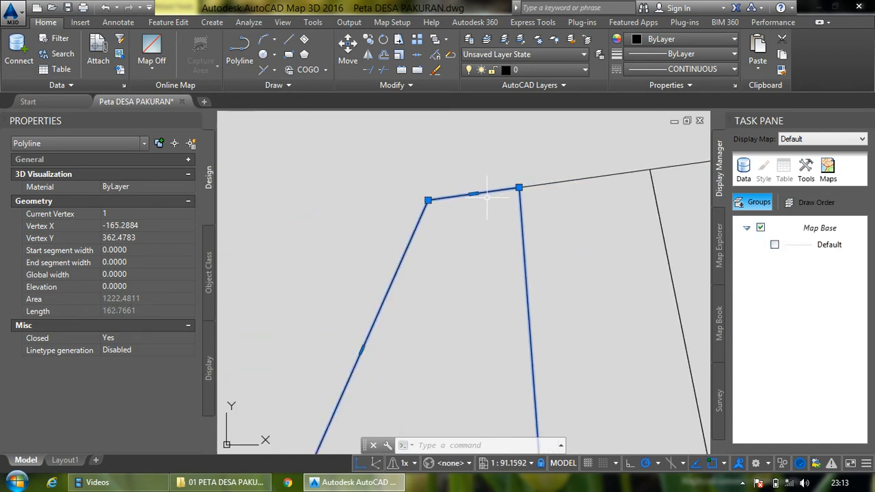
{"action": "scroll", "coordinate": [486, 198], "scroll_direction": "down", "scroll_amount": 2}
{"action": "scroll", "coordinate": [485, 203], "scroll_direction": "down", "scroll_amount": 2}
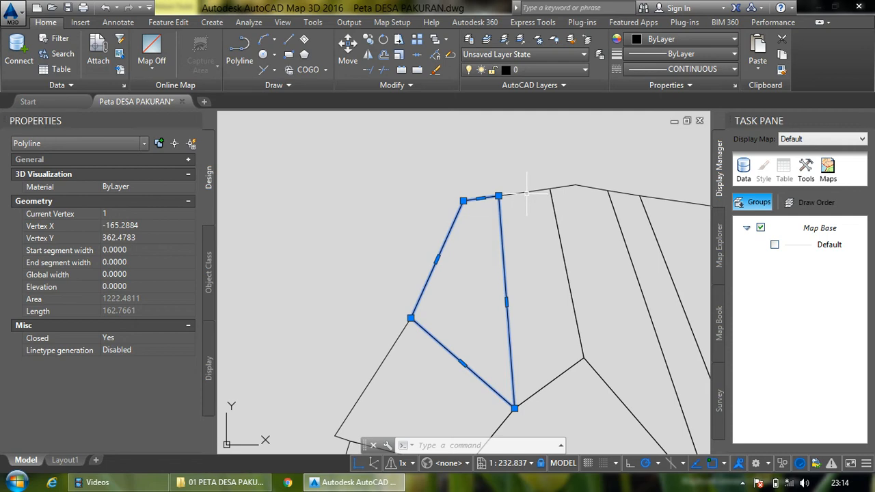
{"action": "key", "text": "Escape"}
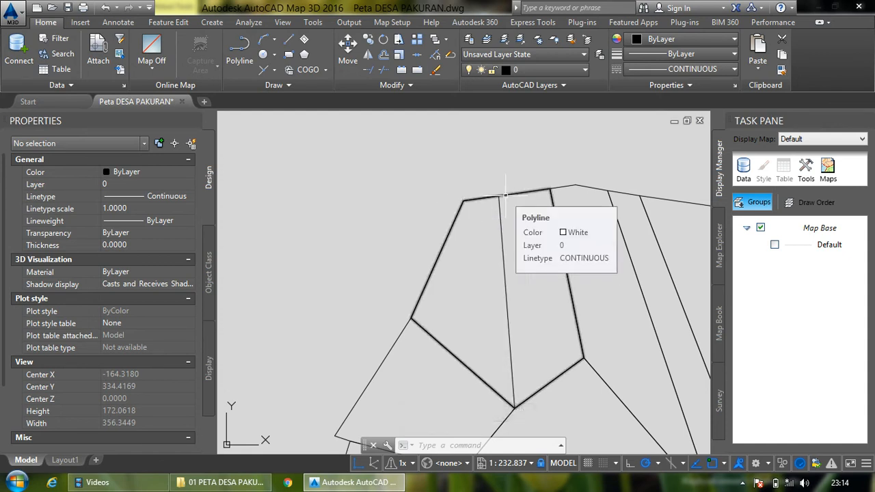
- Place an aligned dimension just above the western part's north edge, from its northwest corner to the dividing line's upper end
{"action": "left_click", "coordinate": [118, 23]}
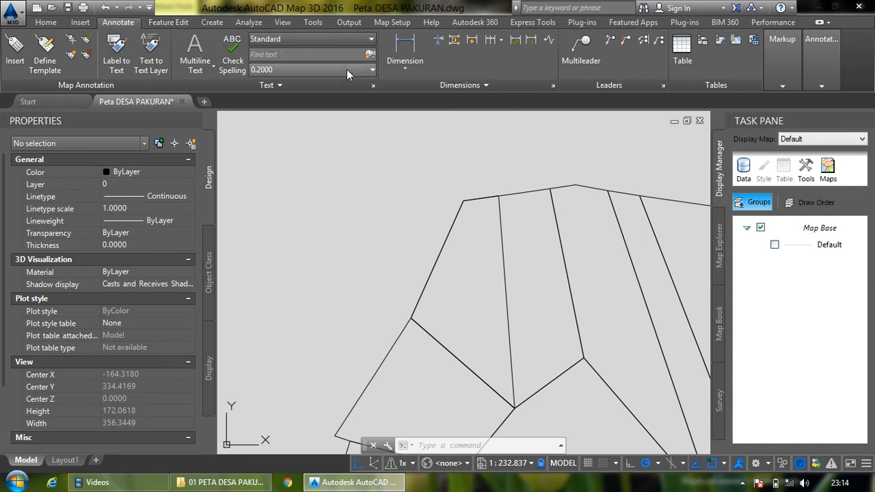
{"action": "left_click", "coordinate": [406, 69]}
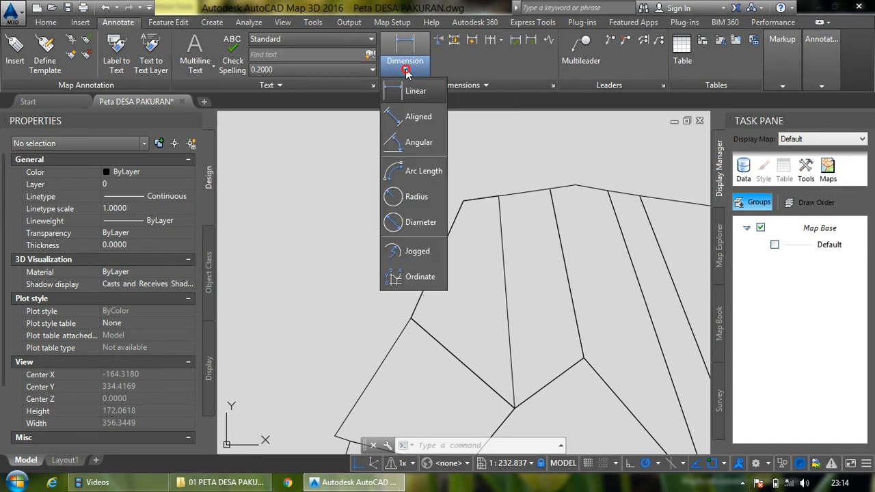
{"action": "left_click", "coordinate": [414, 116]}
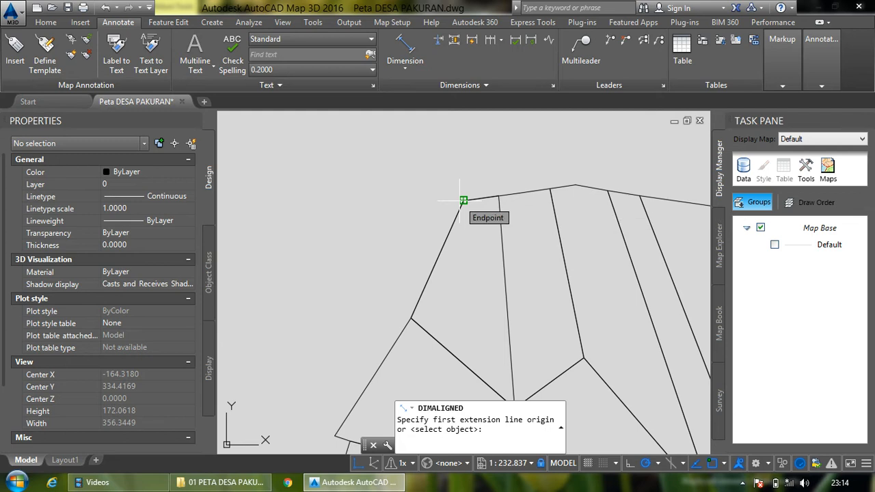
{"action": "left_click", "coordinate": [463, 200]}
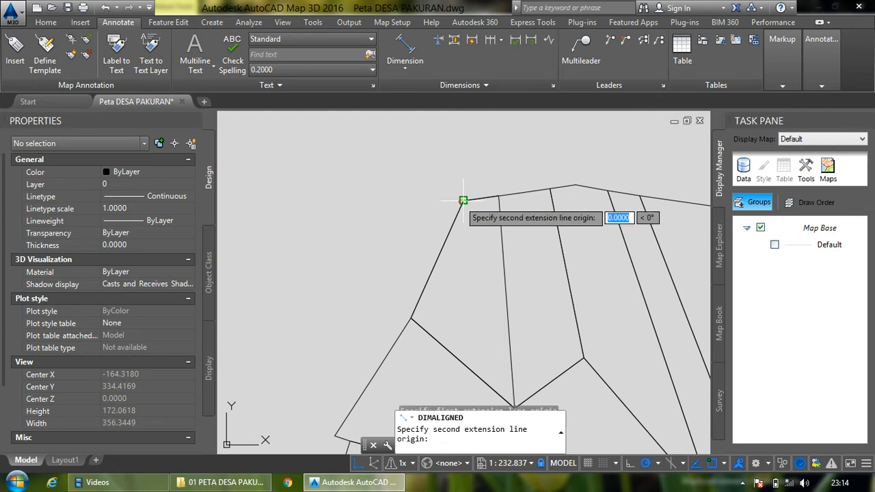
{"action": "left_click", "coordinate": [498, 195]}
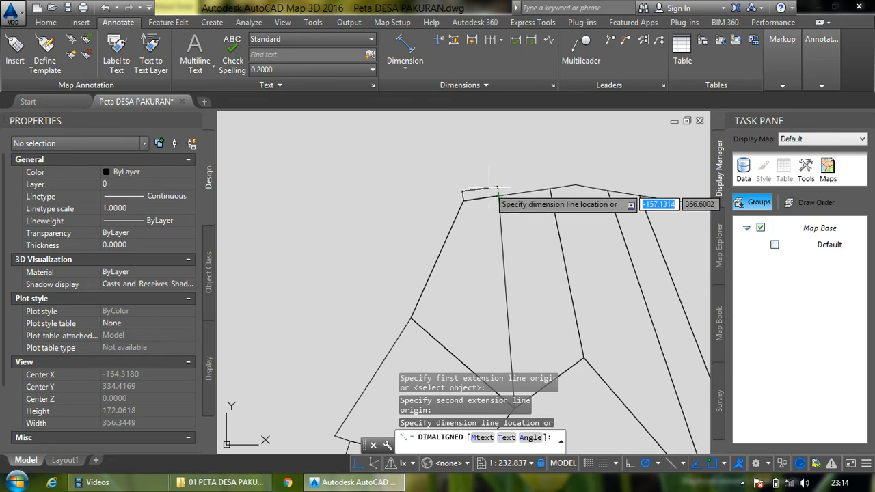
{"action": "left_click", "coordinate": [488, 190]}
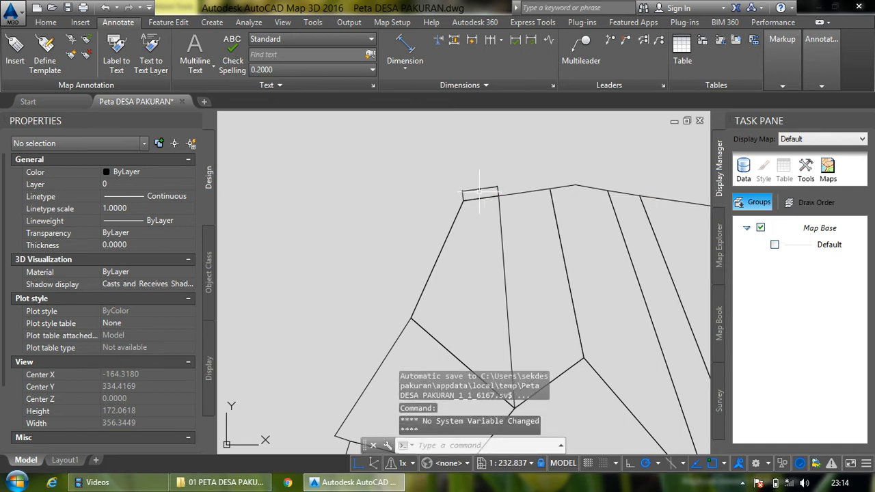
- Examine the new dimension's text up close and the divided parcel among its neighbouring parcels
{"action": "scroll", "coordinate": [484, 189], "scroll_direction": "up", "scroll_amount": 8}
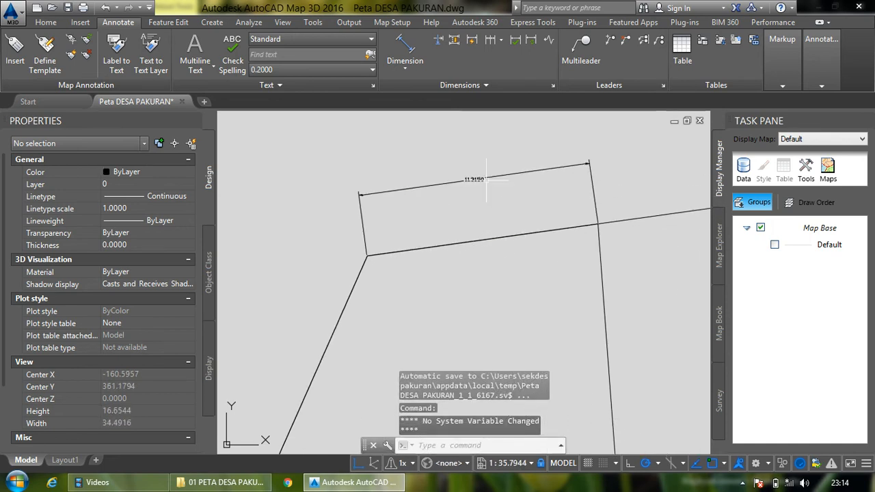
{"action": "scroll", "coordinate": [487, 179], "scroll_direction": "up", "scroll_amount": 2}
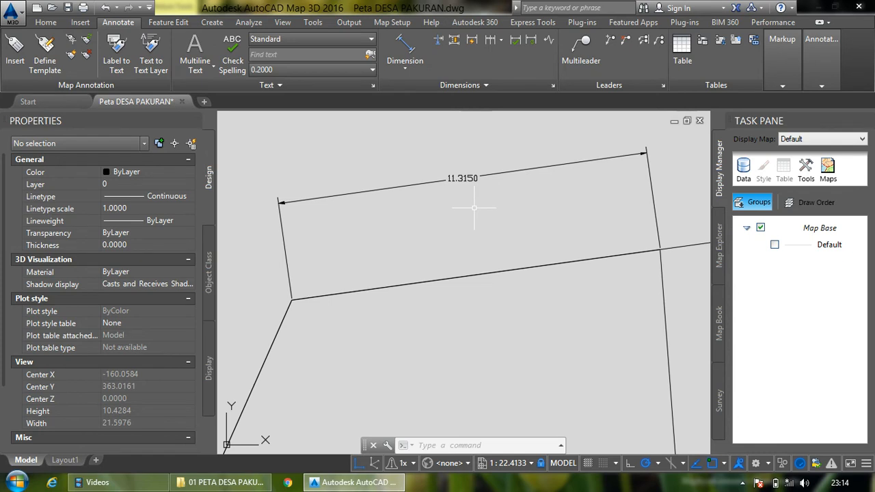
{"action": "scroll", "coordinate": [414, 187], "scroll_direction": "down", "scroll_amount": 2}
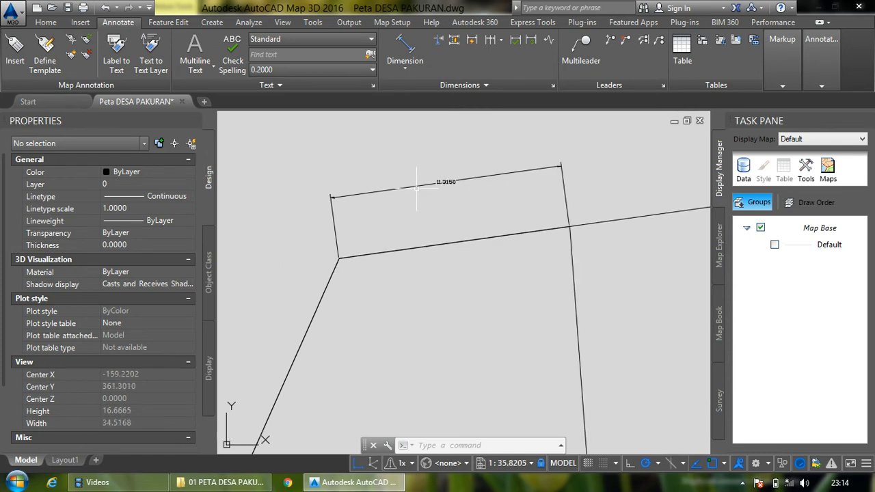
{"action": "scroll", "coordinate": [429, 173], "scroll_direction": "down", "scroll_amount": 6}
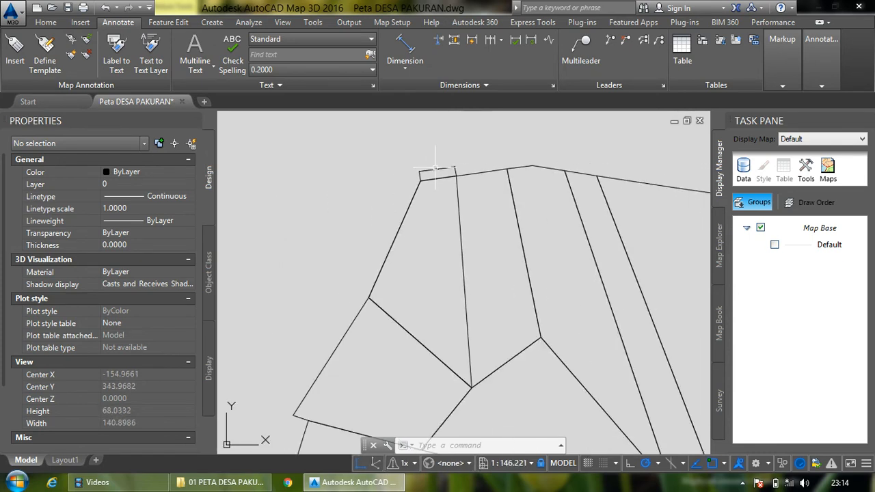
{"action": "scroll", "coordinate": [434, 167], "scroll_direction": "down", "scroll_amount": 3}
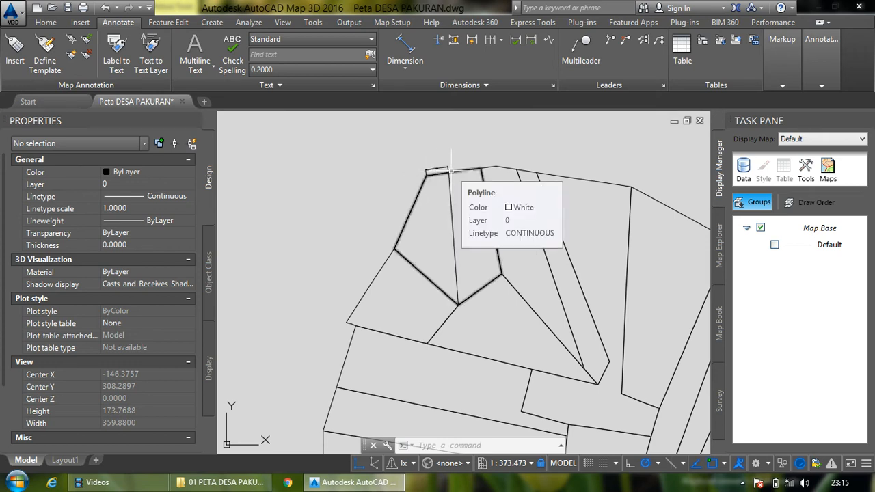
{"action": "scroll", "coordinate": [451, 169], "scroll_direction": "up", "scroll_amount": 4}
{"action": "scroll", "coordinate": [437, 169], "scroll_direction": "up", "scroll_amount": 5}
{"action": "scroll", "coordinate": [445, 175], "scroll_direction": "down", "scroll_amount": 5}
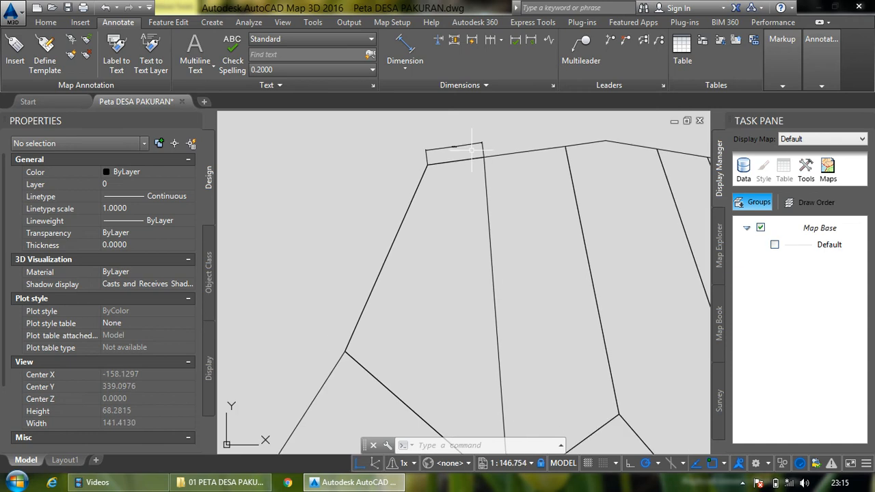
{"action": "scroll", "coordinate": [471, 149], "scroll_direction": "down", "scroll_amount": 4}
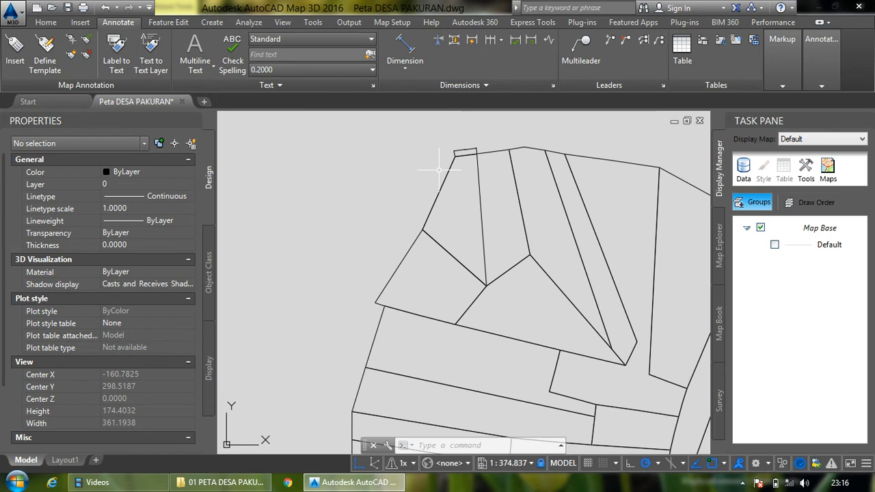
- Switch to MapInfo Professional by opening the MAP DESA PAKURAN workspace from the desktop
{"action": "left_click", "coordinate": [818, 7]}
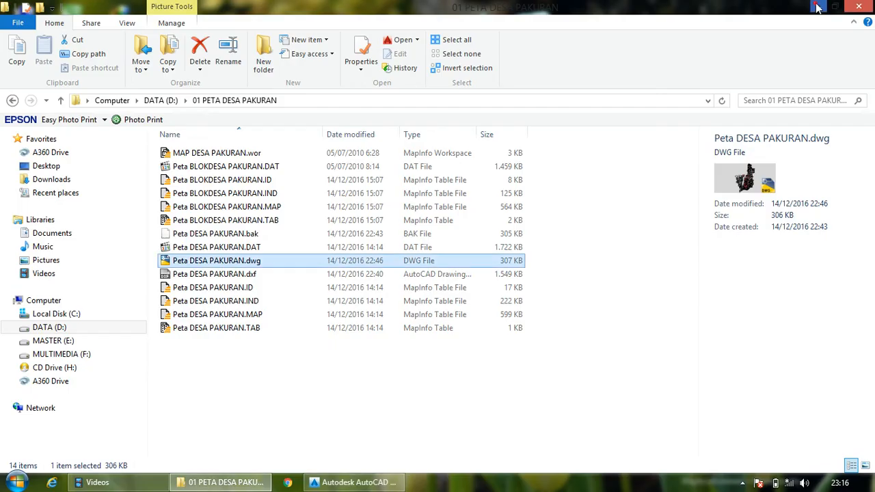
{"action": "left_click", "coordinate": [818, 7]}
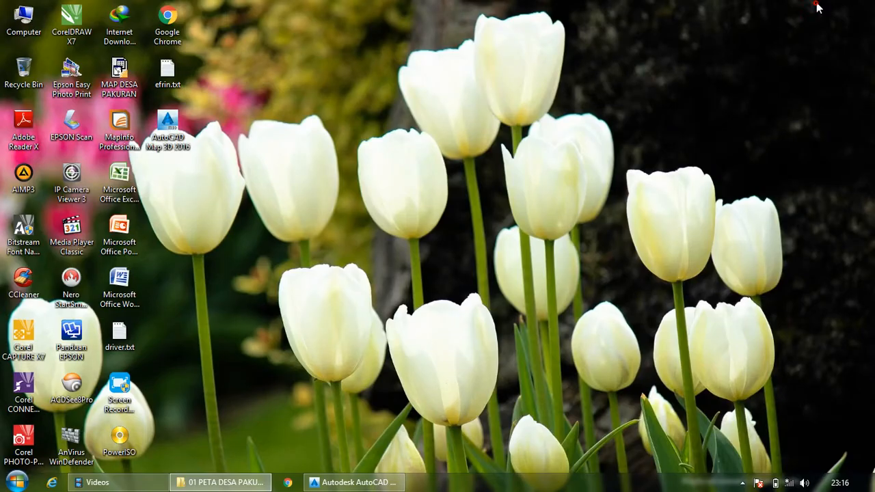
{"action": "left_click", "coordinate": [340, 144]}
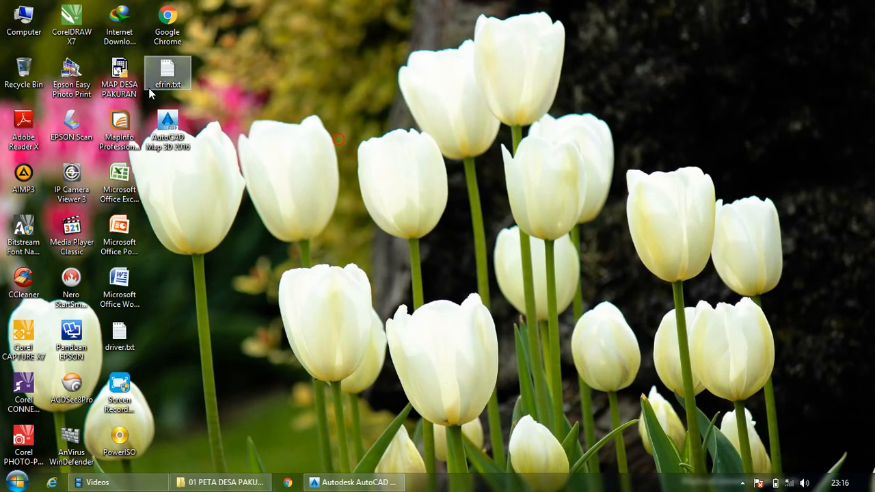
{"action": "double_click", "coordinate": [128, 90]}
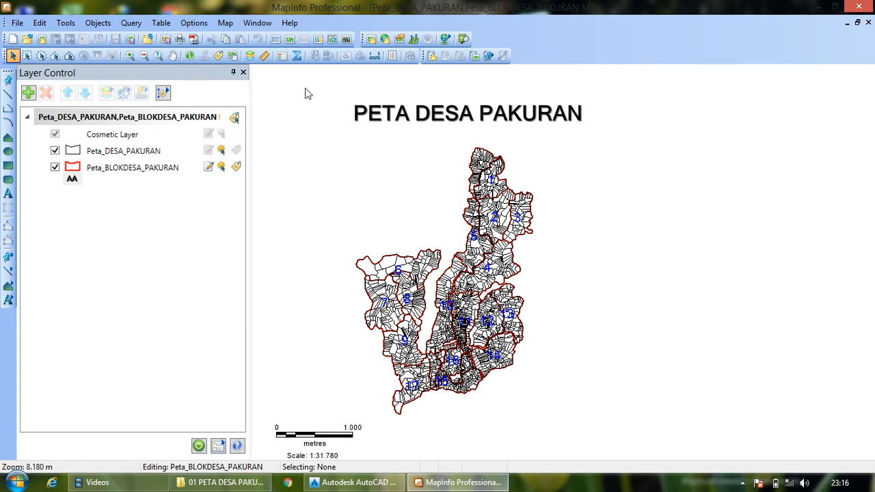
- Turn on labels for the Peta_DESA_PAKURAN layer and make it editable, with the village's northern parcels in close view
{"action": "left_click", "coordinate": [129, 56]}
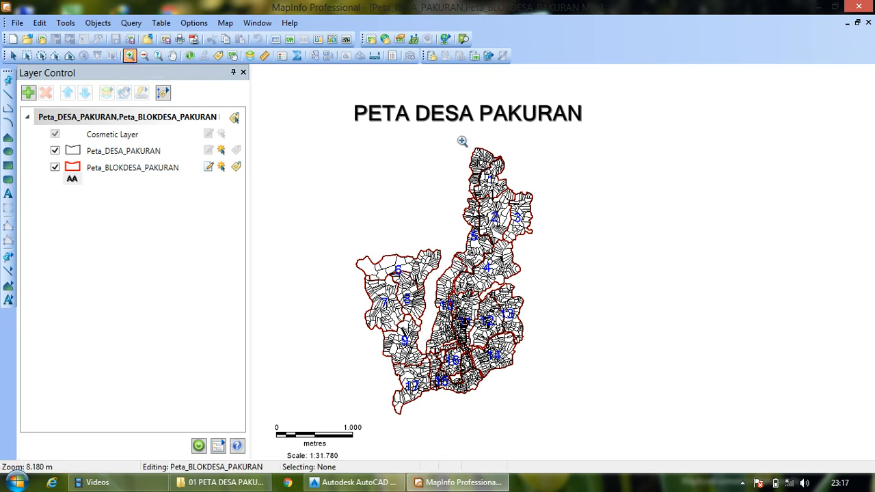
{"action": "left_click_drag", "start_coordinate": [458, 138], "coordinate": [512, 171]}
{"action": "left_click_drag", "start_coordinate": [388, 139], "coordinate": [610, 291]}
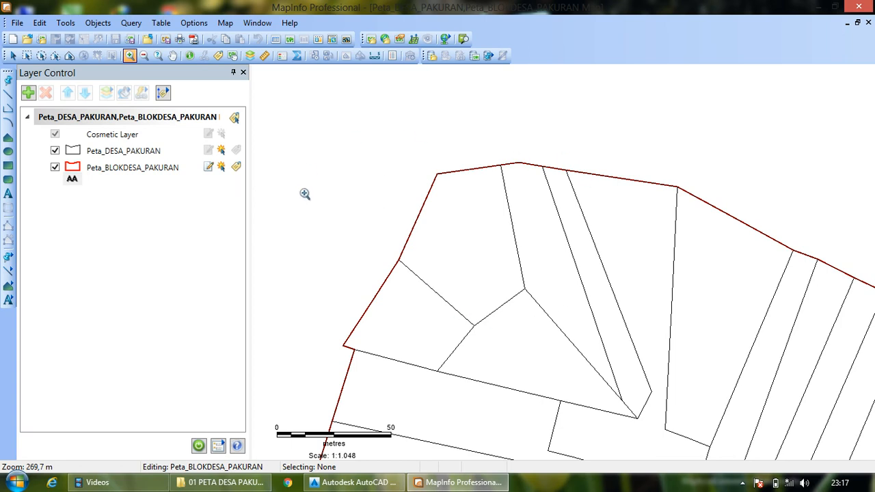
{"action": "left_click", "coordinate": [237, 150]}
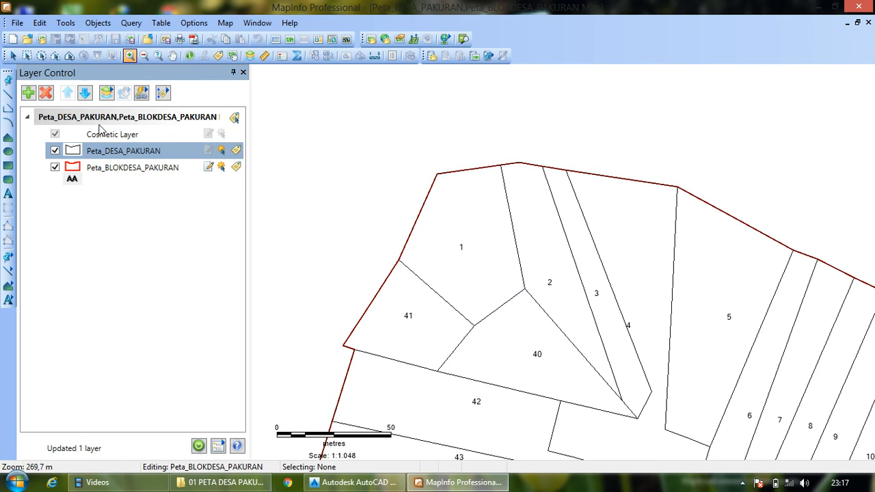
{"action": "left_click", "coordinate": [210, 151]}
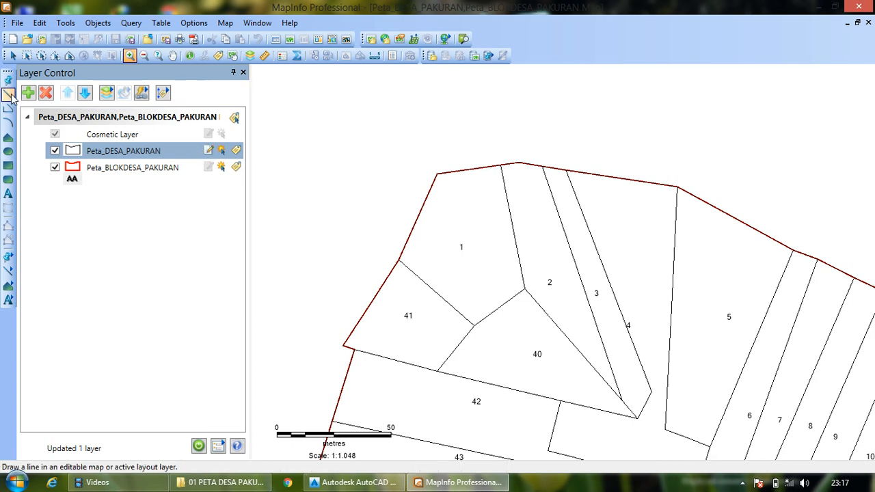
- Select parcel 1 and turn on Reshape mode for its boundary nodes
{"action": "left_click", "coordinate": [12, 58]}
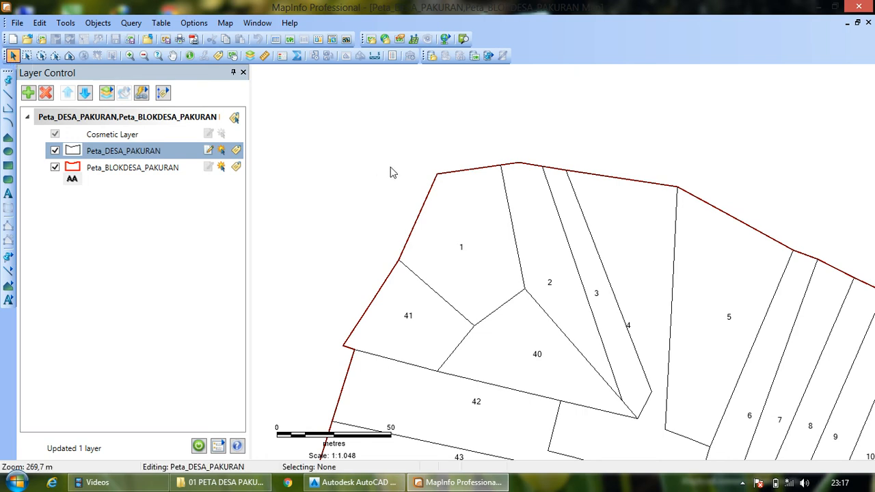
{"action": "left_click", "coordinate": [480, 192]}
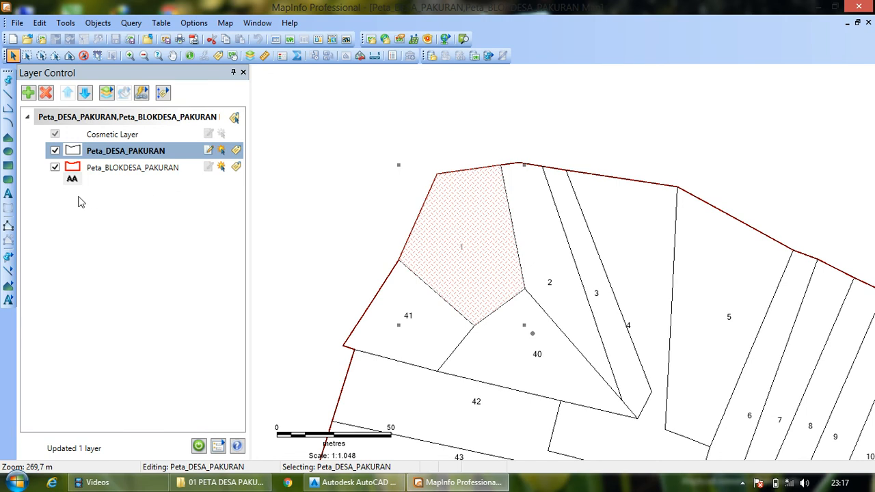
{"action": "left_click", "coordinate": [9, 225]}
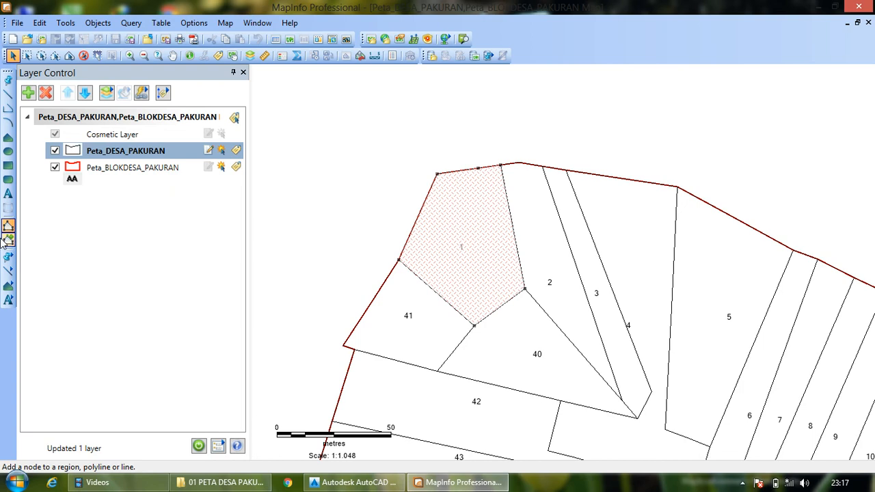
- Add a trial node to parcel 1's north edge, between the northwest corner and the existing intermediate node
{"action": "left_click", "coordinate": [10, 241]}
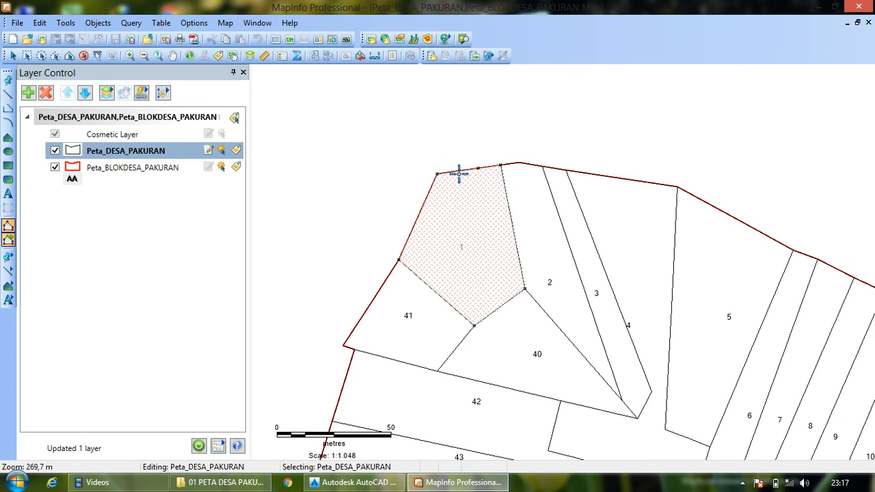
{"action": "scroll", "coordinate": [459, 173], "scroll_direction": "up", "scroll_amount": 1}
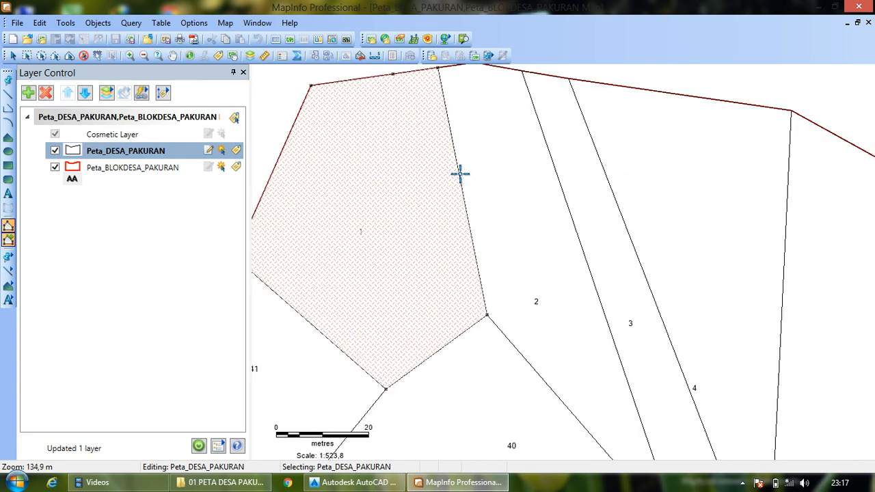
{"action": "left_click", "coordinate": [352, 80]}
- Turn on snapping and measure along parcel 1's north edge from its northwest corner with the Ruler
{"action": "left_click", "coordinate": [172, 55]}
{"action": "left_click", "coordinate": [353, 118]}
{"action": "left_click_drag", "start_coordinate": [380, 150], "coordinate": [438, 160]}
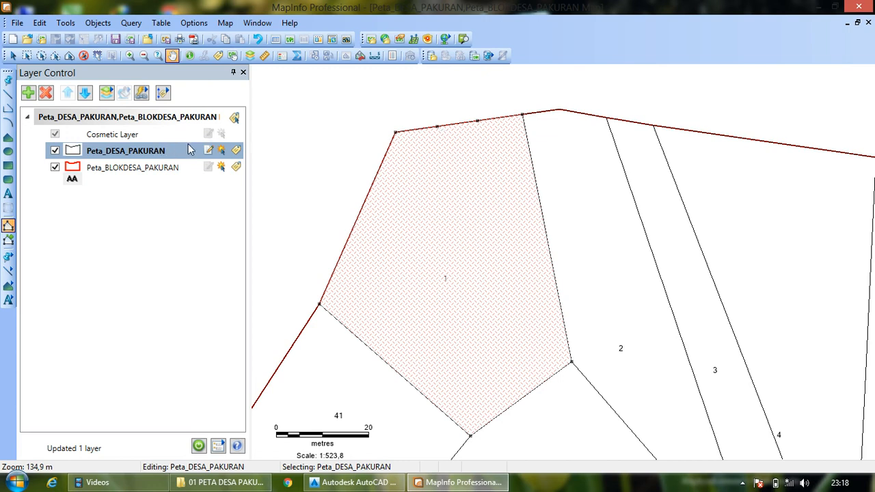
{"action": "left_click", "coordinate": [265, 56]}
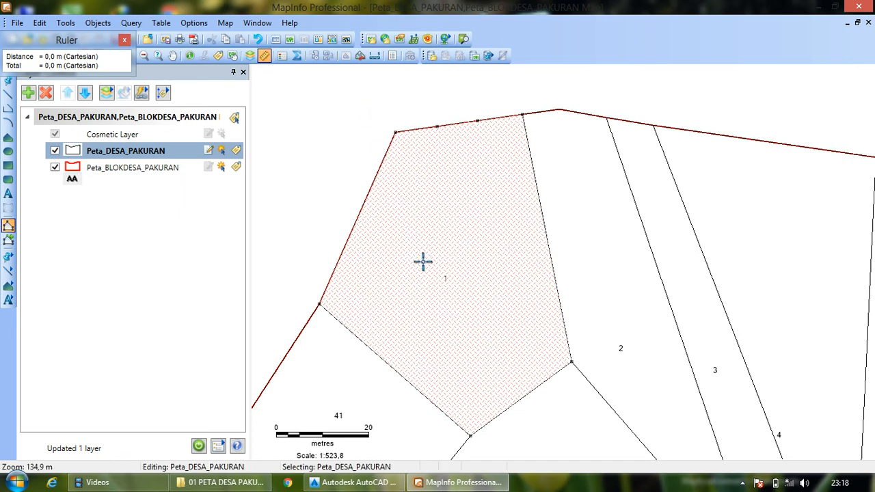
{"action": "key", "text": "s"}
{"action": "left_click", "coordinate": [395, 132]}
{"action": "scroll", "coordinate": [444, 123], "scroll_direction": "up", "scroll_amount": 1}
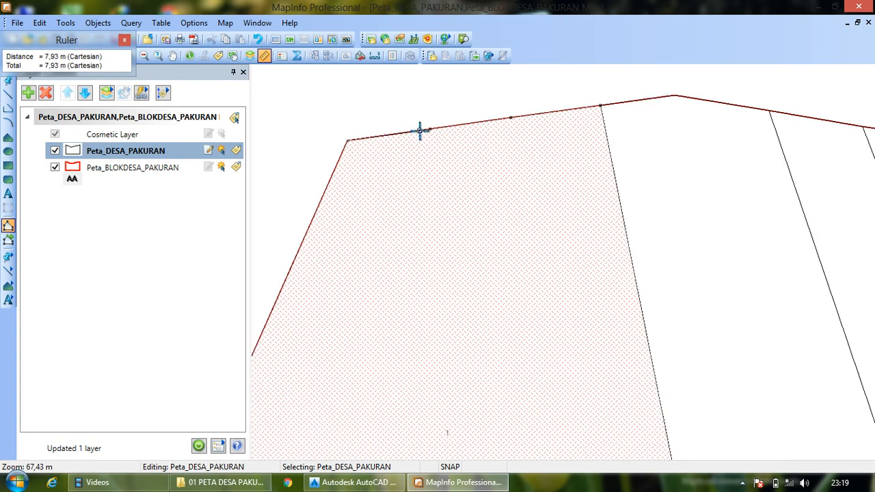
{"action": "scroll", "coordinate": [419, 130], "scroll_direction": "up", "scroll_amount": 1}
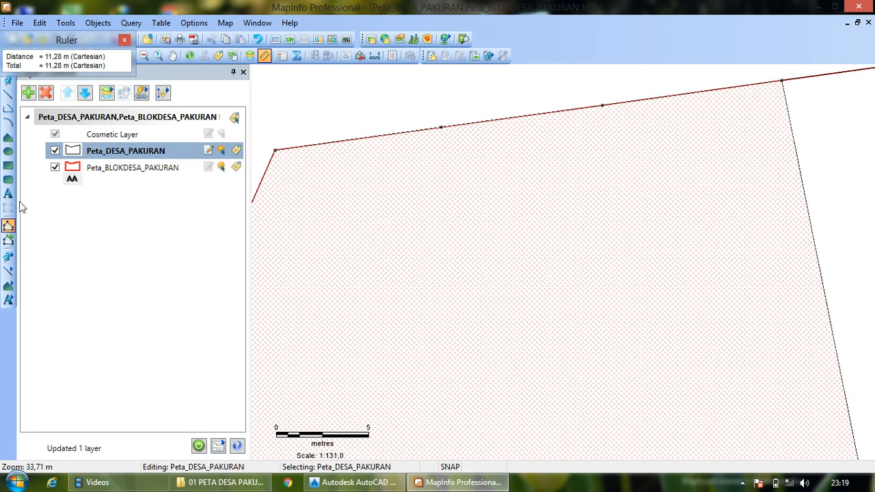
- Add a second trial node slightly east of the first on parcel 1's north edge and measure from the northwest corner
{"action": "left_click", "coordinate": [8, 239]}
{"action": "left_click", "coordinate": [486, 121]}
{"action": "left_click", "coordinate": [264, 56]}
{"action": "left_click", "coordinate": [274, 150]}
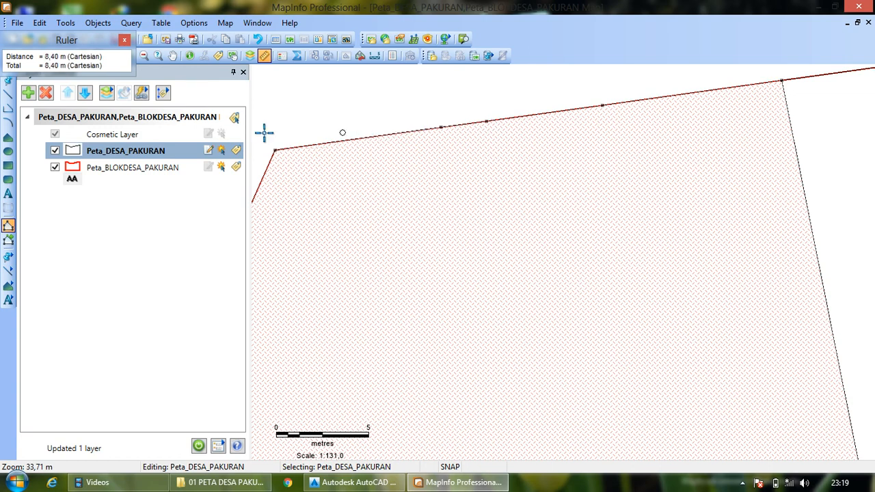
- Add a dividing node just west of the second trial node, about 11 m from the northwest corner, and check it with the Ruler
{"action": "left_click", "coordinate": [8, 241]}
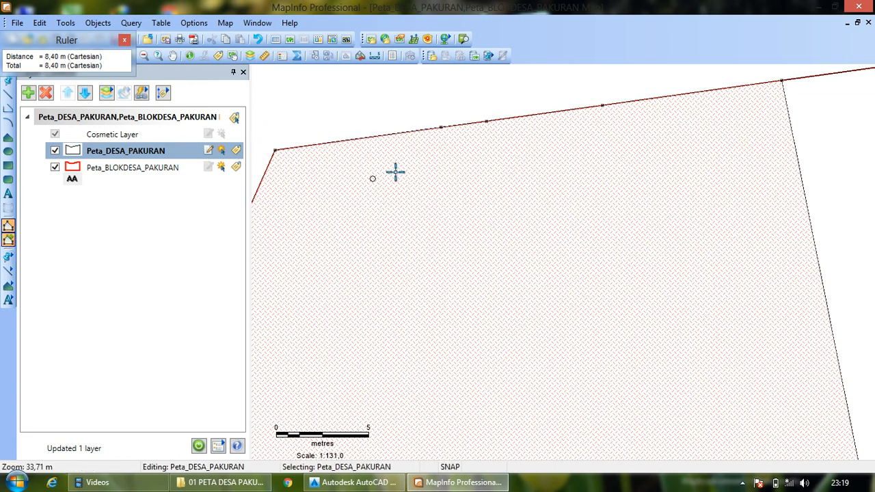
{"action": "left_click", "coordinate": [483, 122]}
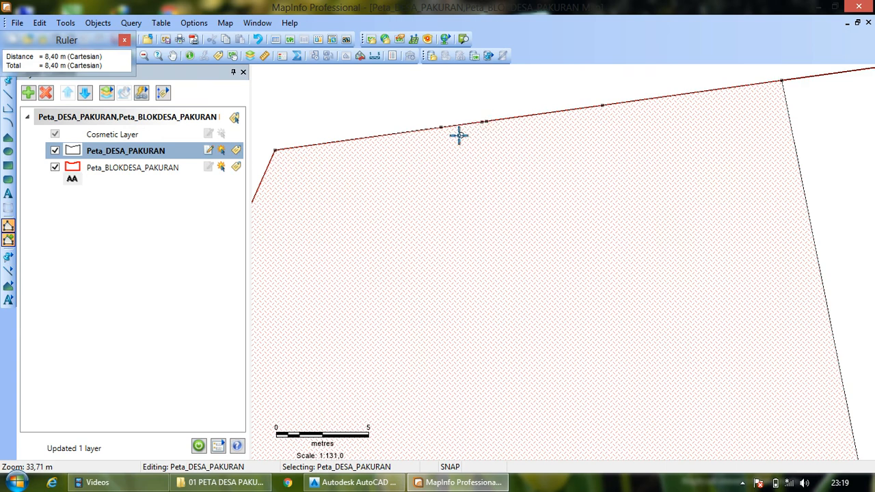
{"action": "left_click", "coordinate": [264, 55]}
{"action": "left_click", "coordinate": [275, 150]}
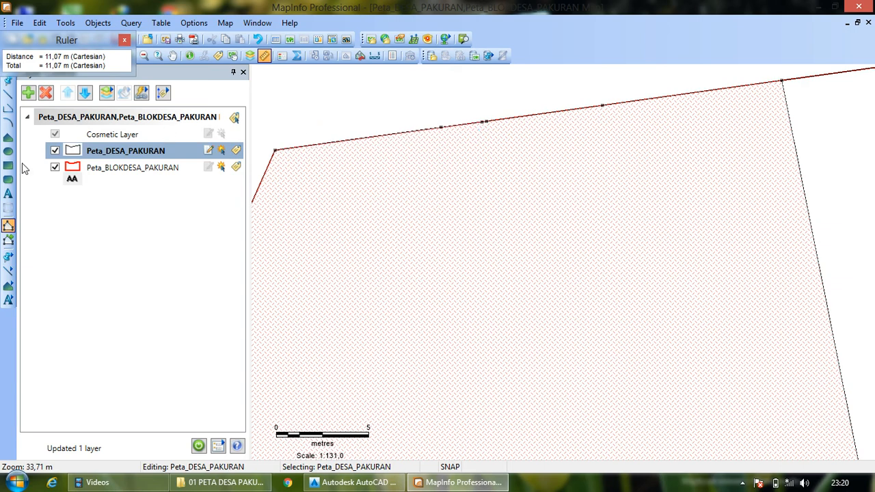
{"action": "left_click", "coordinate": [125, 41]}
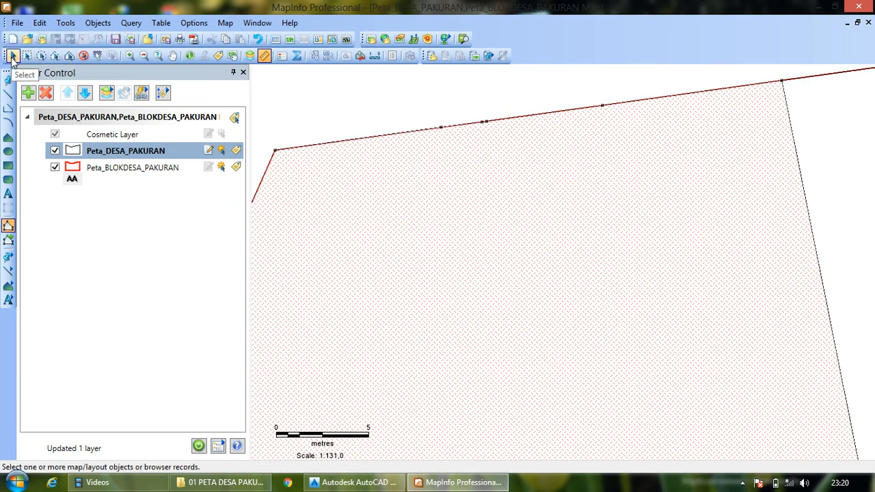
- Delete the three surplus nodes on parcel 1's north edge, keeping only the dividing node between its corners
{"action": "left_click", "coordinate": [12, 57]}
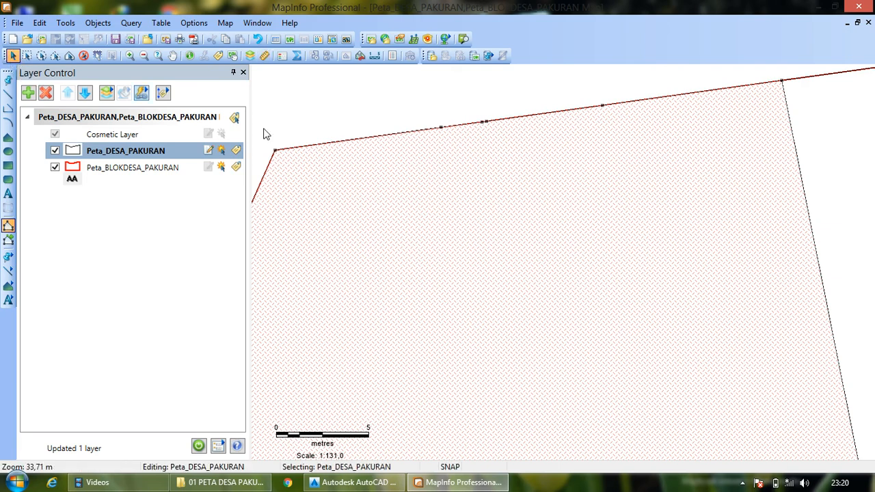
{"action": "left_click", "coordinate": [441, 128]}
{"action": "key", "text": "Delete"}
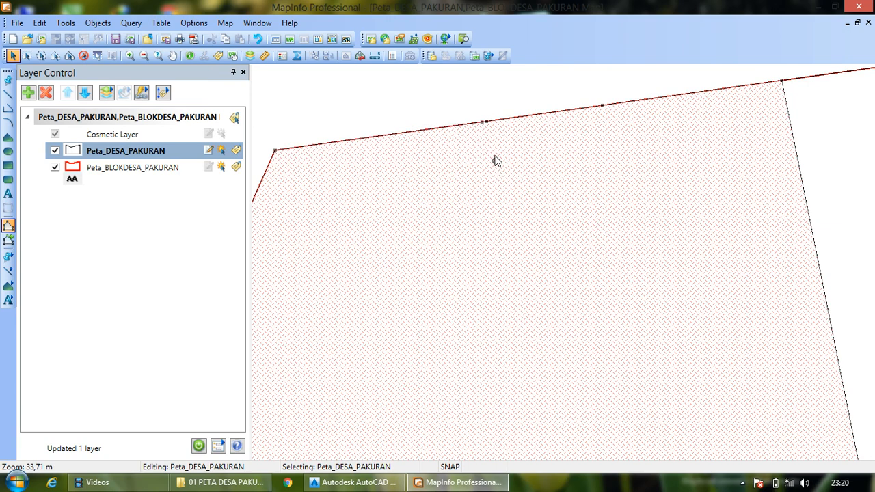
{"action": "left_click", "coordinate": [485, 122]}
{"action": "key", "text": "Delete"}
{"action": "left_click", "coordinate": [602, 106]}
{"action": "key", "text": "Delete"}
- Draw a polygon over parcel 1's eastern part, from the dividing node through the northeast, east and south corners back to the node
{"action": "scroll", "coordinate": [496, 121], "scroll_direction": "down", "scroll_amount": 1}
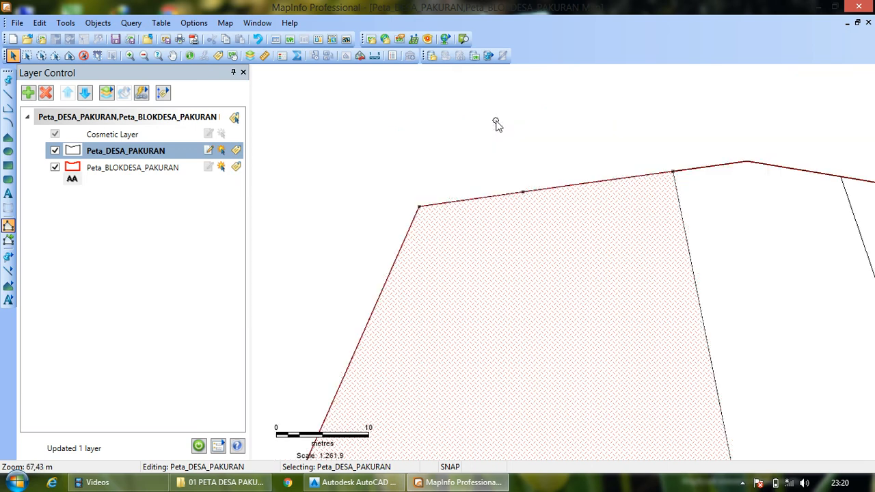
{"action": "scroll", "coordinate": [509, 151], "scroll_direction": "down", "scroll_amount": 1}
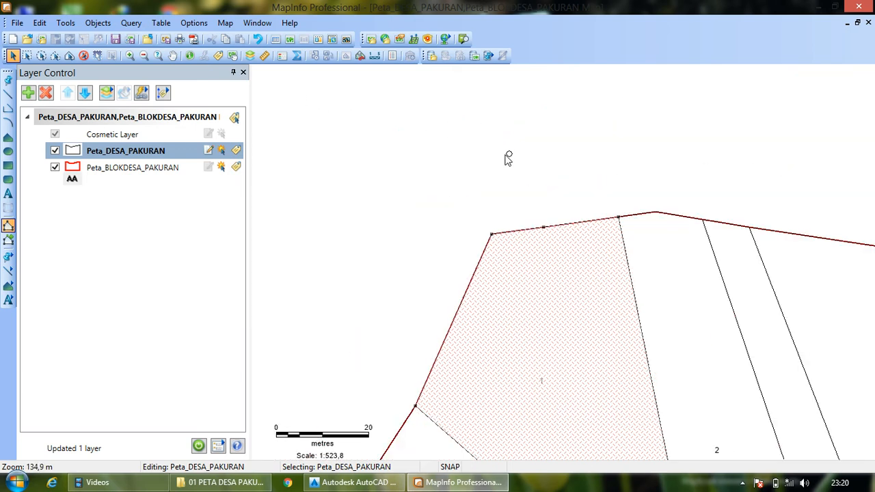
{"action": "left_click", "coordinate": [173, 55]}
{"action": "left_click_drag", "start_coordinate": [556, 274], "coordinate": [465, 139]}
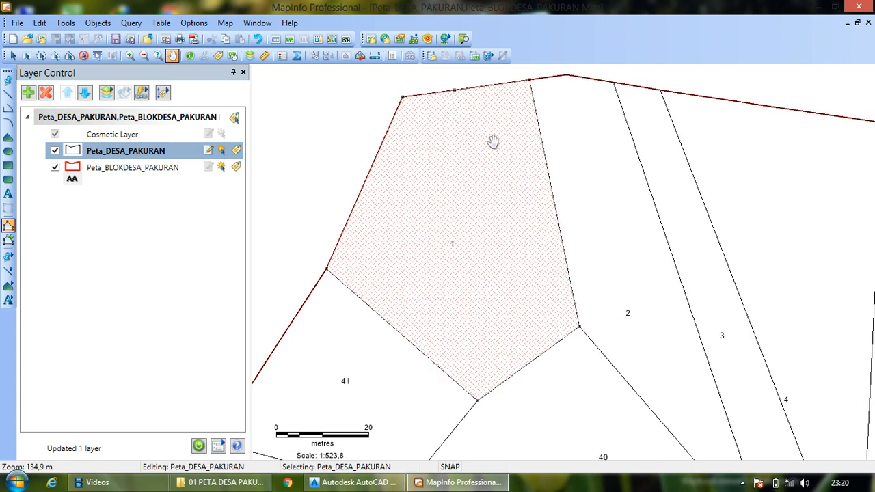
{"action": "left_click", "coordinate": [15, 56]}
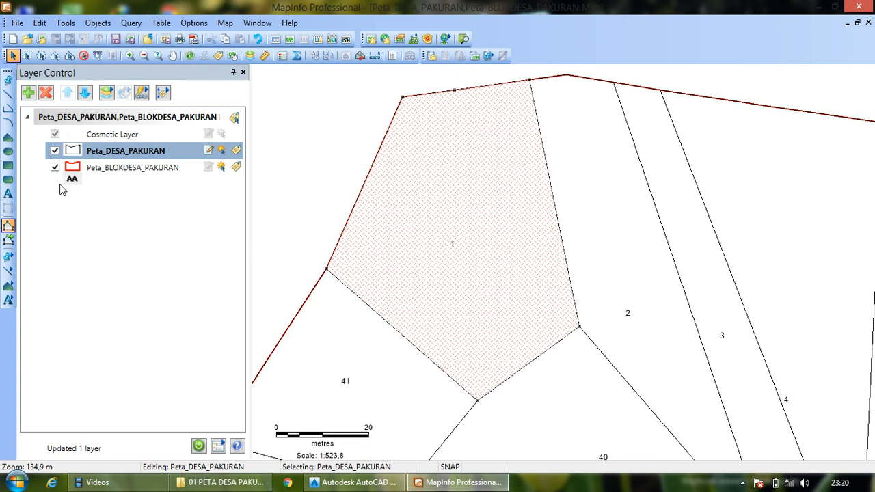
{"action": "left_click", "coordinate": [8, 137]}
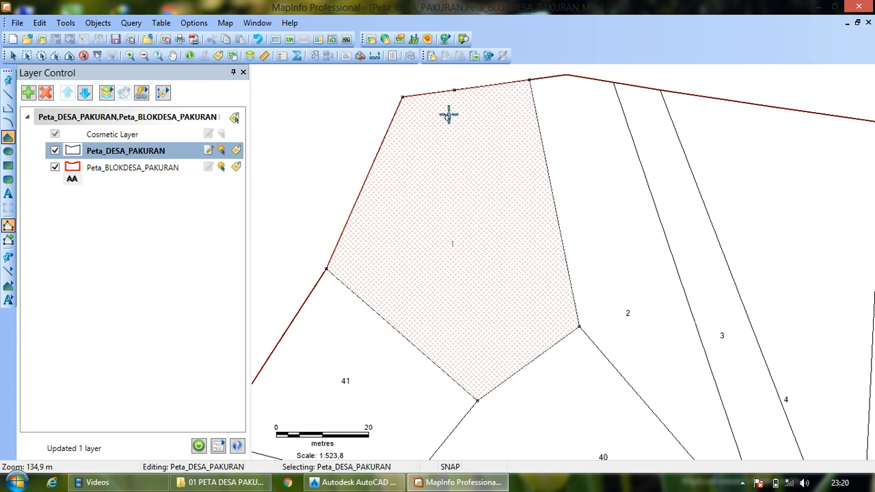
{"action": "left_click", "coordinate": [454, 90]}
{"action": "left_click", "coordinate": [532, 80]}
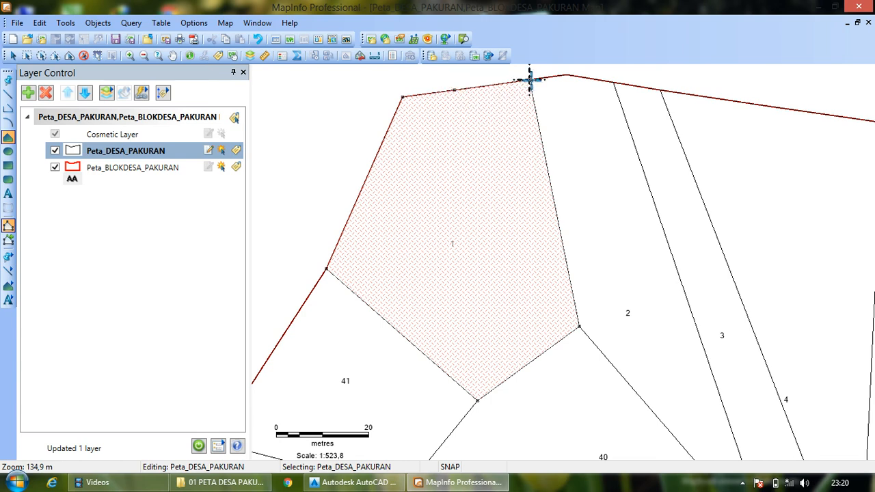
{"action": "left_click", "coordinate": [578, 325]}
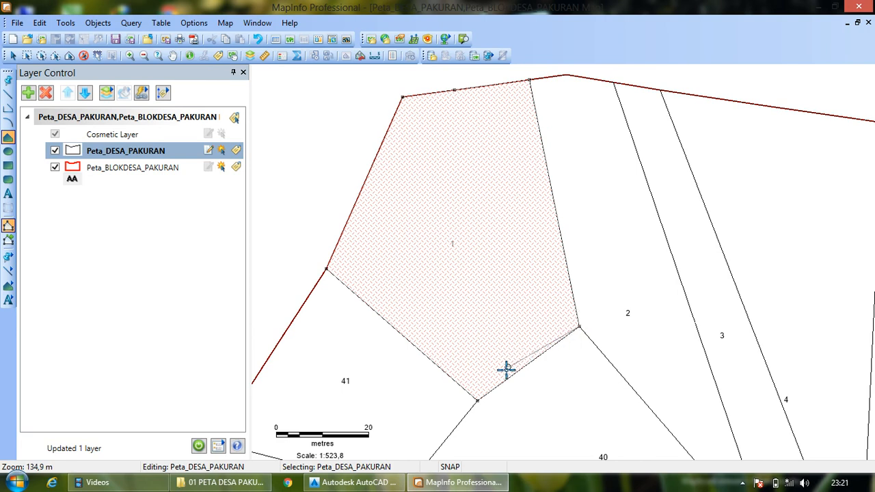
{"action": "left_click", "coordinate": [477, 400]}
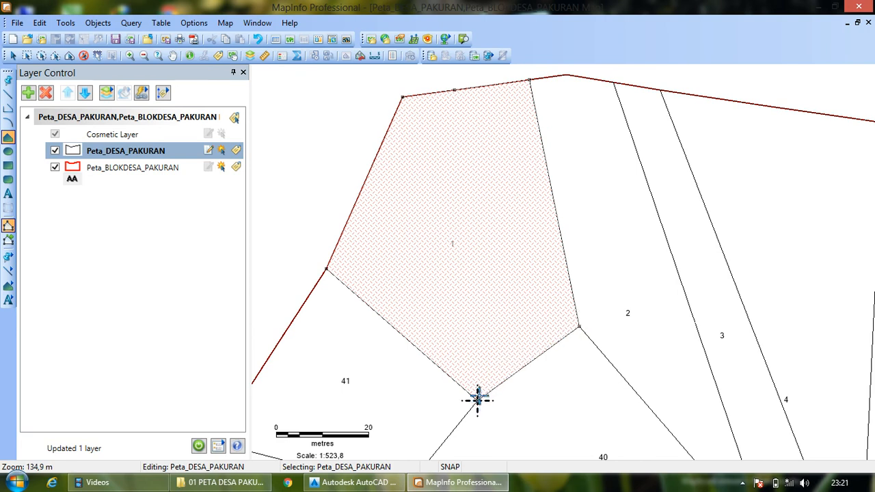
{"action": "double_click", "coordinate": [453, 91]}
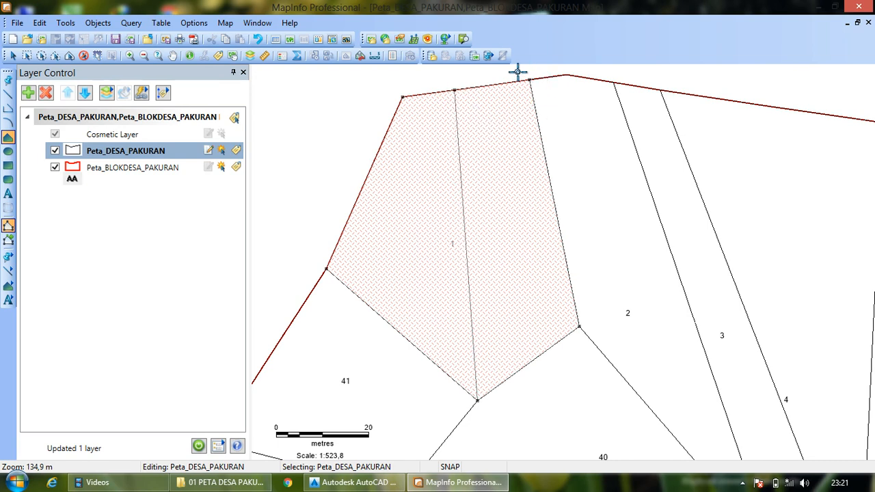
- Trim the original parcel 1 to its western part by deleting its northeast and east corner nodes
{"action": "left_click", "coordinate": [13, 56]}
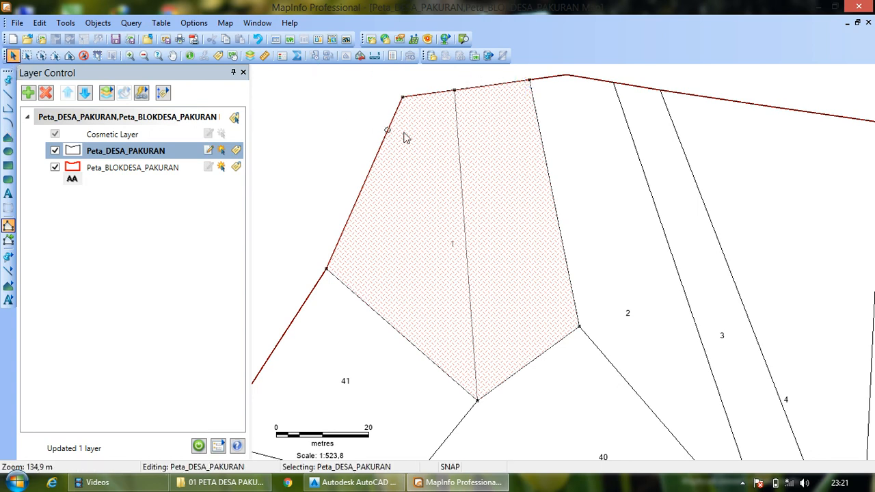
{"action": "left_click", "coordinate": [493, 136]}
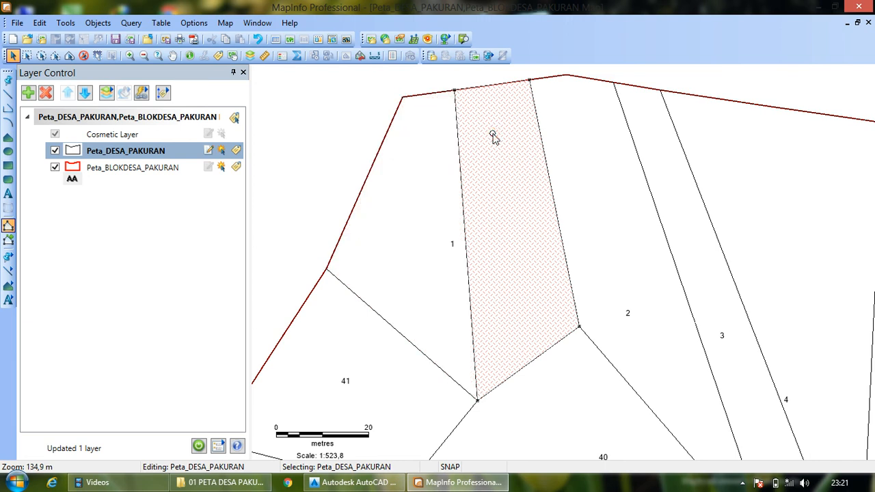
{"action": "left_click", "coordinate": [427, 164], "text": "shift"}
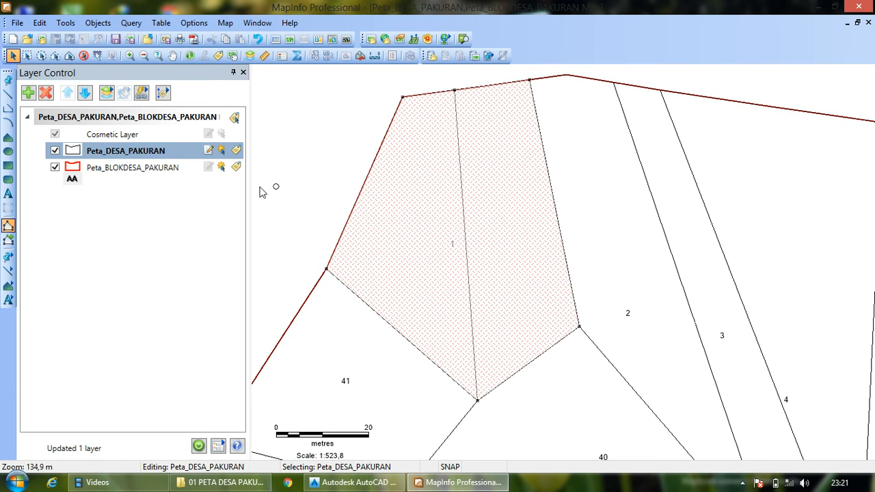
{"action": "left_click", "coordinate": [530, 81]}
{"action": "key", "text": "Delete"}
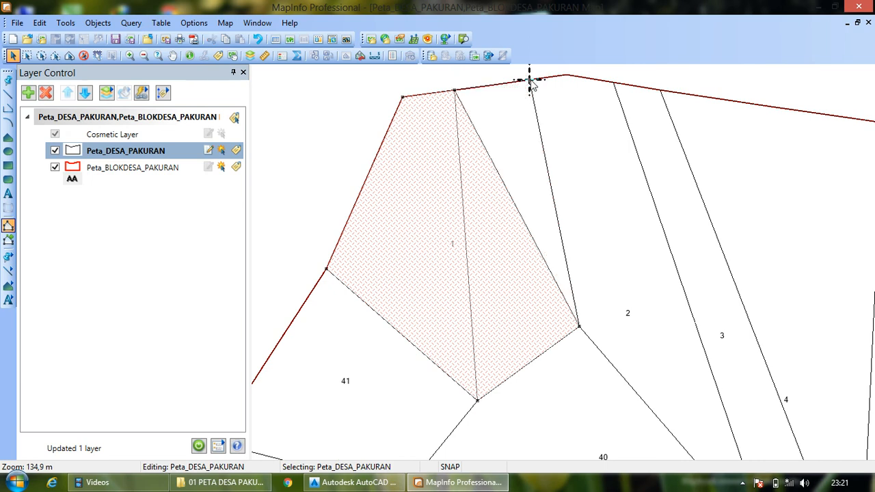
{"action": "left_click", "coordinate": [579, 327]}
{"action": "key", "text": "Delete"}
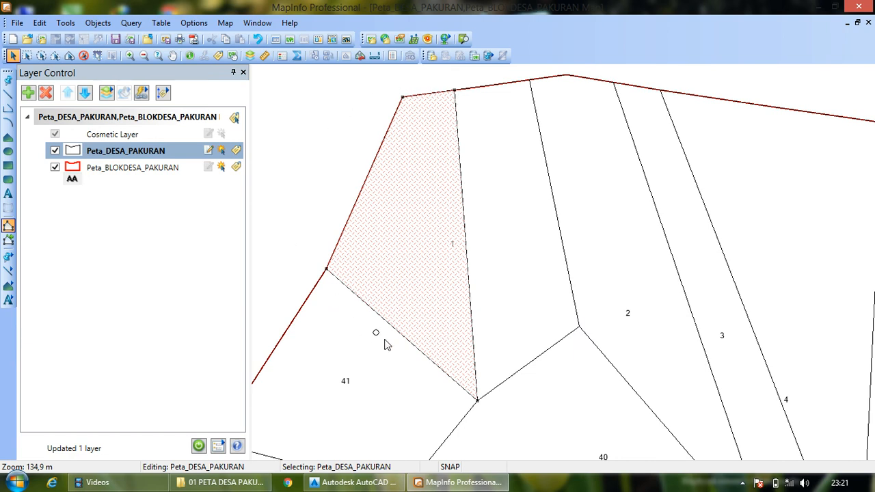
- Select the eastern and western parts of parcel 1 alternately to check that they are separate polygons
{"action": "left_click", "coordinate": [504, 183]}
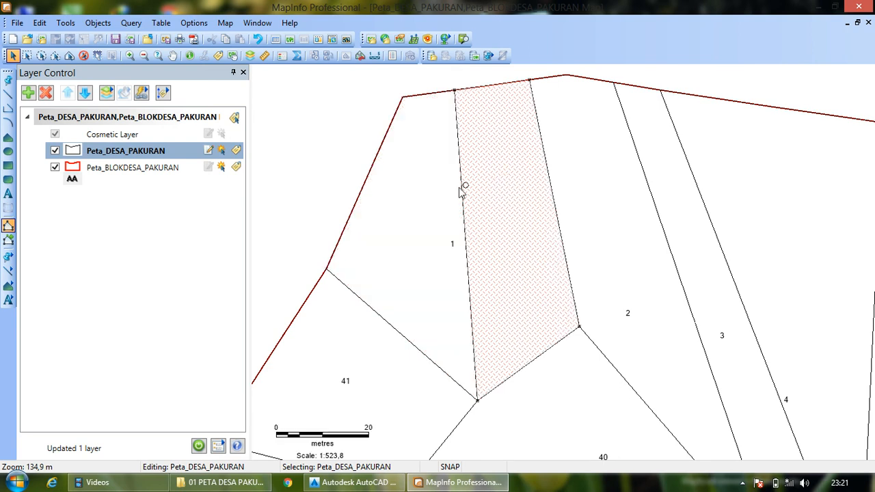
{"action": "left_click", "coordinate": [426, 194]}
{"action": "left_click", "coordinate": [501, 194]}
{"action": "left_click", "coordinate": [424, 197]}
{"action": "left_click", "coordinate": [486, 190]}
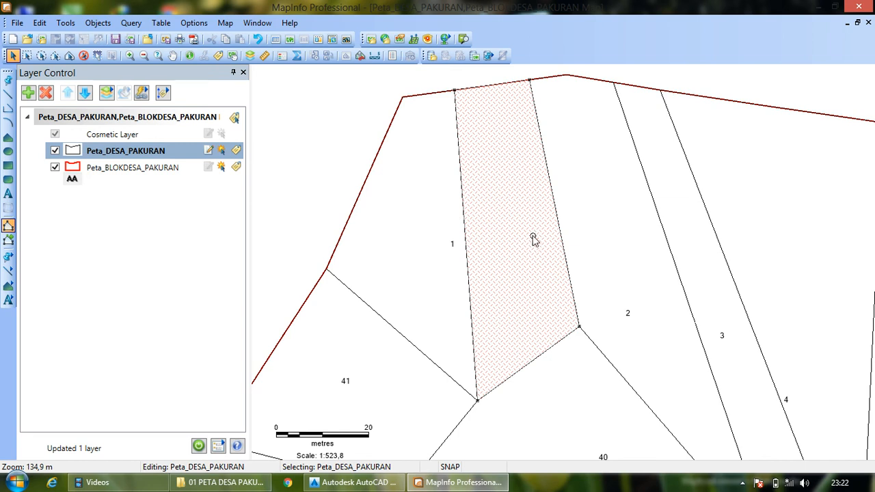
- Hide the Peta_BLOKDESA_PAKURAN layer so the Info tool queries only the parcels in Peta_DESA_PAKURAN
{"action": "left_click", "coordinate": [193, 58]}
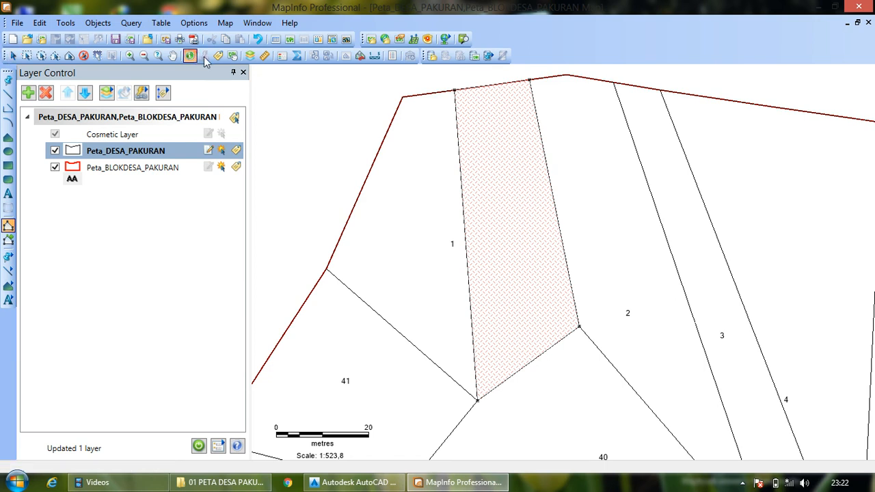
{"action": "left_click", "coordinate": [506, 194]}
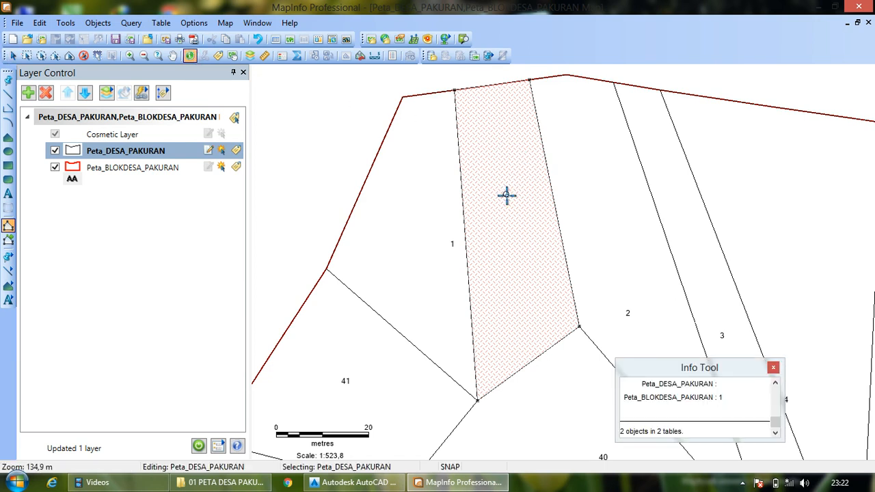
{"action": "left_click", "coordinate": [773, 368]}
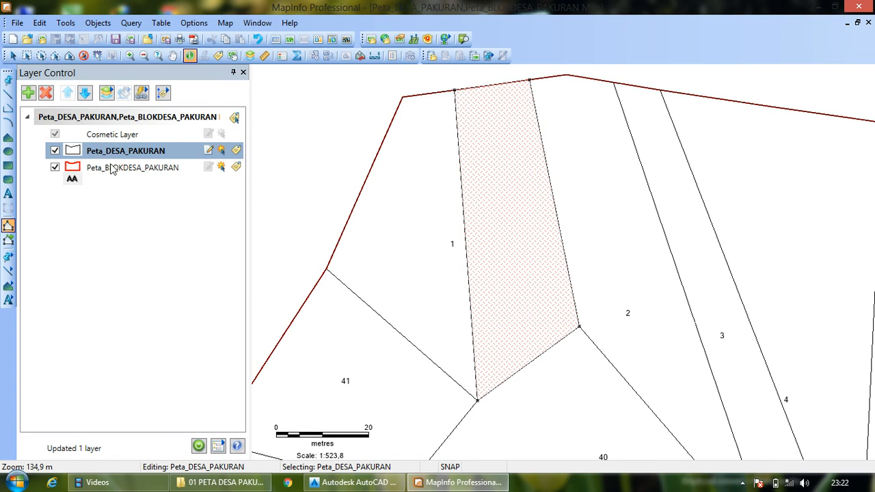
{"action": "left_click", "coordinate": [57, 169]}
{"action": "left_click", "coordinate": [55, 168]}
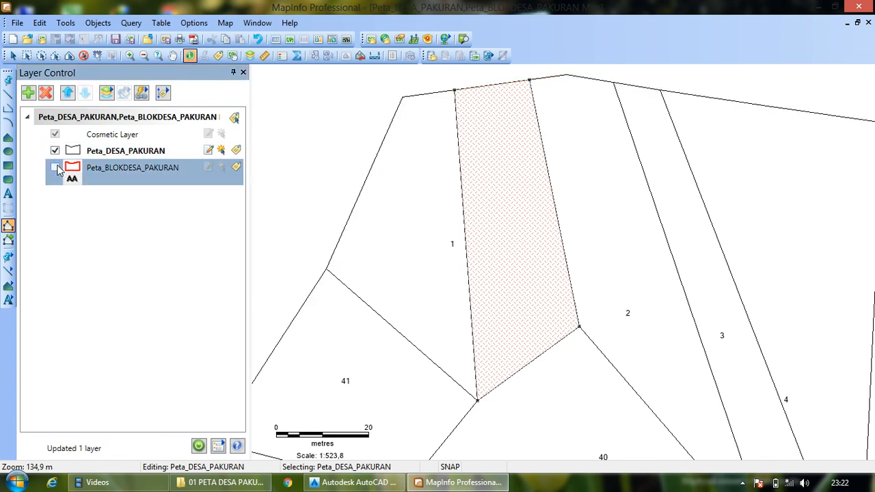
- Open the eastern parcel's attribute record and enlarge its window to show all fields from NOP to KETERANGAN
{"action": "left_click", "coordinate": [502, 199]}
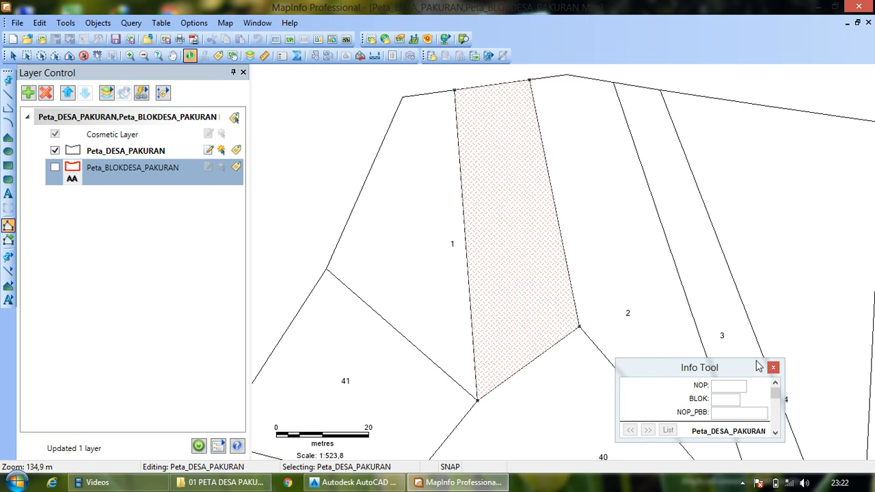
{"action": "left_click_drag", "start_coordinate": [756, 359], "coordinate": [789, 66]}
{"action": "left_click_drag", "start_coordinate": [731, 79], "coordinate": [804, 80]}
{"action": "left_click_drag", "start_coordinate": [691, 440], "coordinate": [650, 448]}
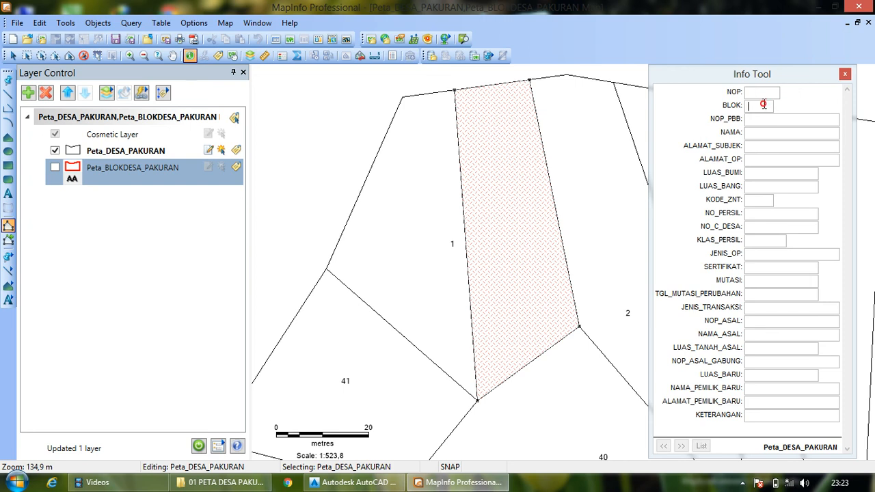
- In the eastern parcel's record, set BLOK to 01 and enter the new owner's name in NAMA and address in ALAMAT_SUBJEK
{"action": "type", "text": "01"}
{"action": "left_click", "coordinate": [766, 132]}
{"action": "type", "text": "tarno"}
{"action": "left_click", "coordinate": [768, 145]}
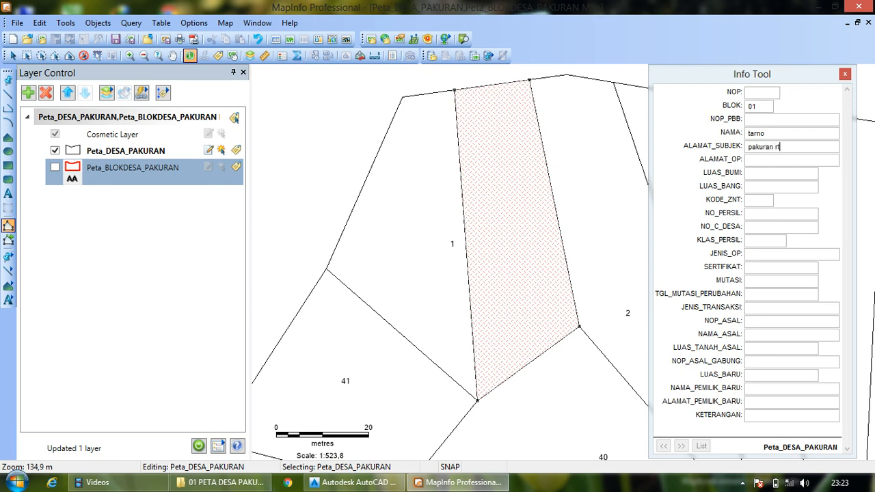
- Set the eastern parcel's LUAS_BUMI to 1222 and its KETERANGAN to "hibah"
{"action": "left_click", "coordinate": [773, 172]}
{"action": "type", "text": "1222"}
{"action": "left_click", "coordinate": [781, 416]}
{"action": "type", "text": "hibah"}
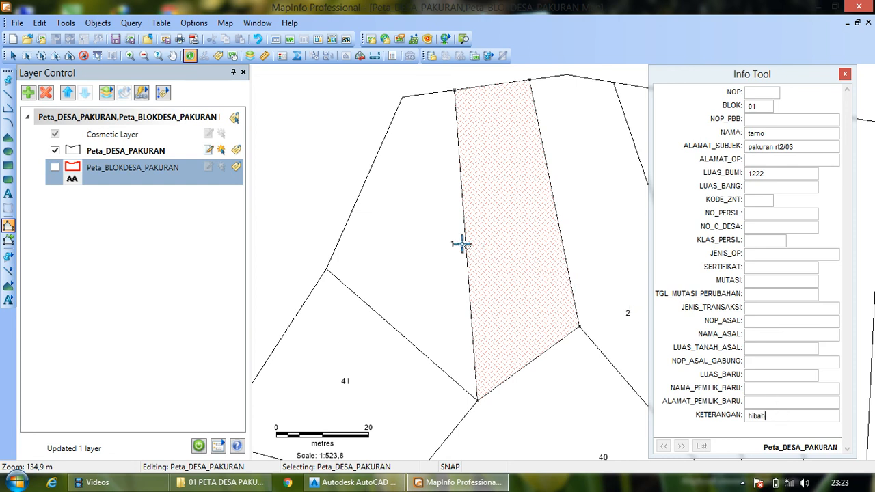
- Look up the owner in the western parcel's record, enter that original owner's name as the eastern parcel's NAMA_ASAL, and close the record
{"action": "left_click", "coordinate": [440, 193]}
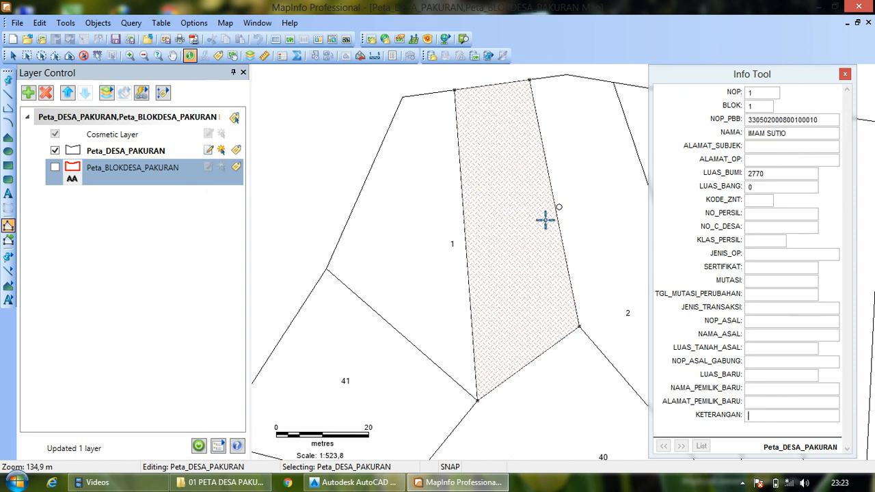
{"action": "left_click", "coordinate": [508, 231]}
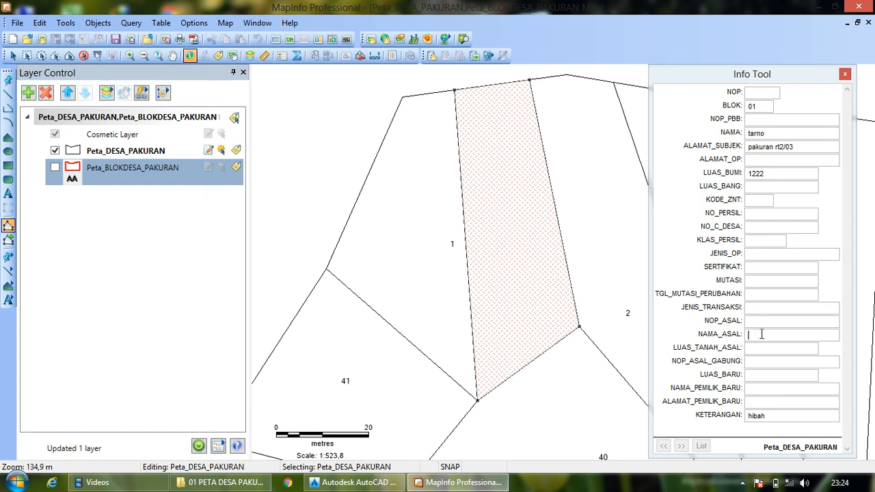
{"action": "left_click", "coordinate": [425, 281]}
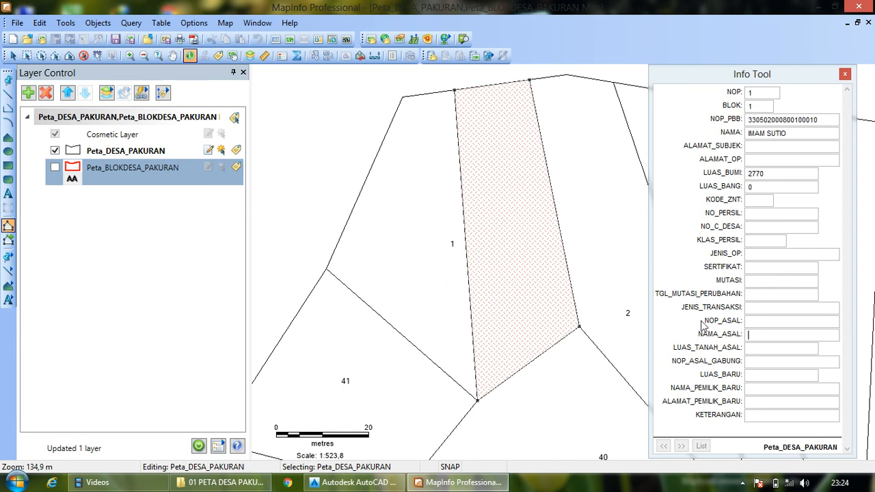
{"action": "left_click", "coordinate": [518, 267]}
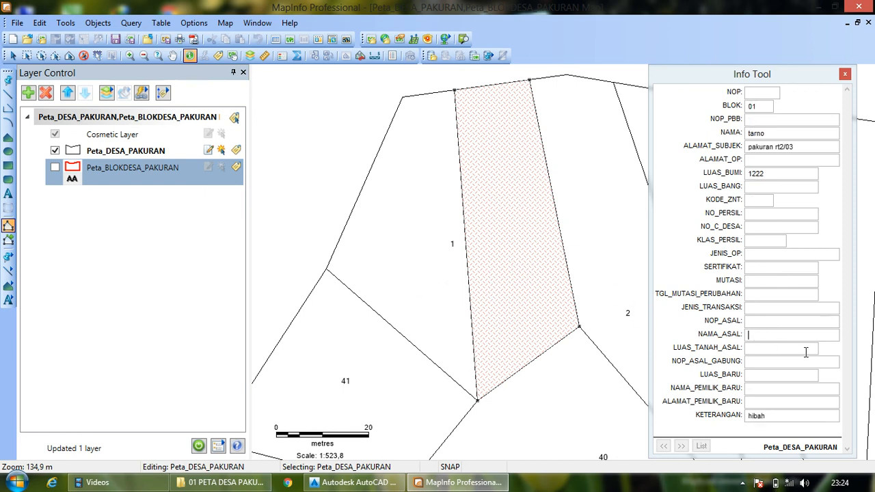
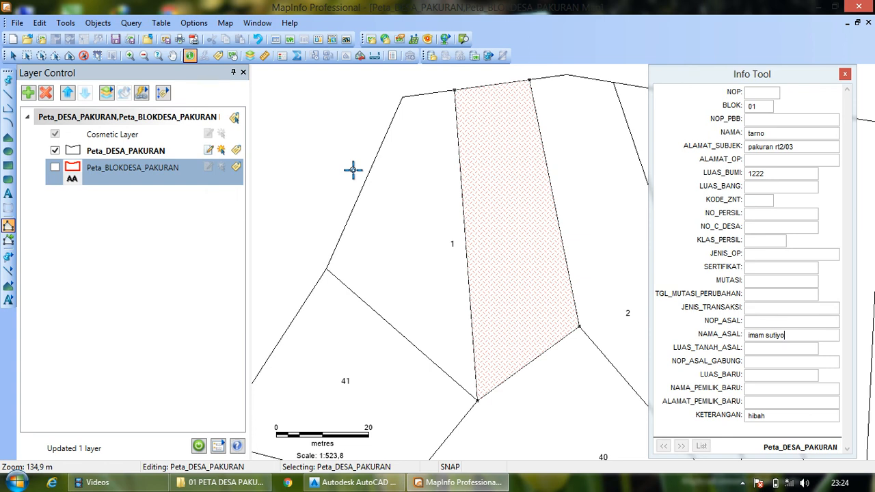
{"action": "left_click", "coordinate": [845, 75]}
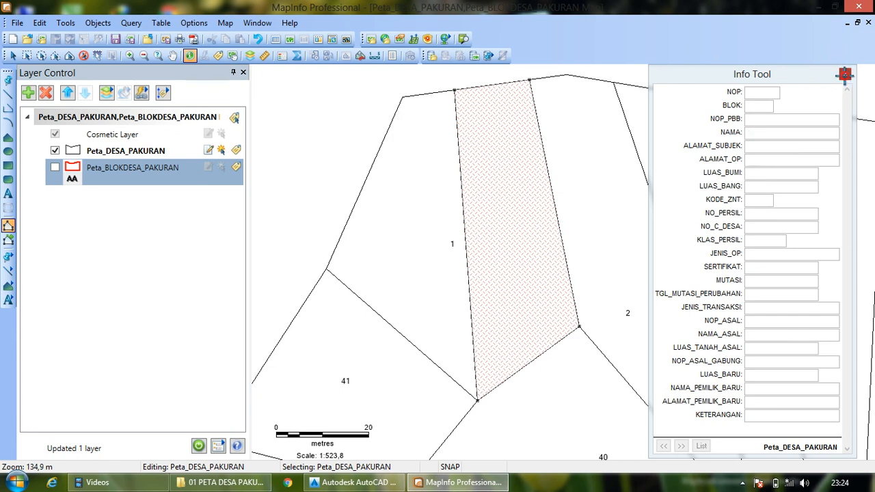
{"action": "left_click", "coordinate": [173, 56]}
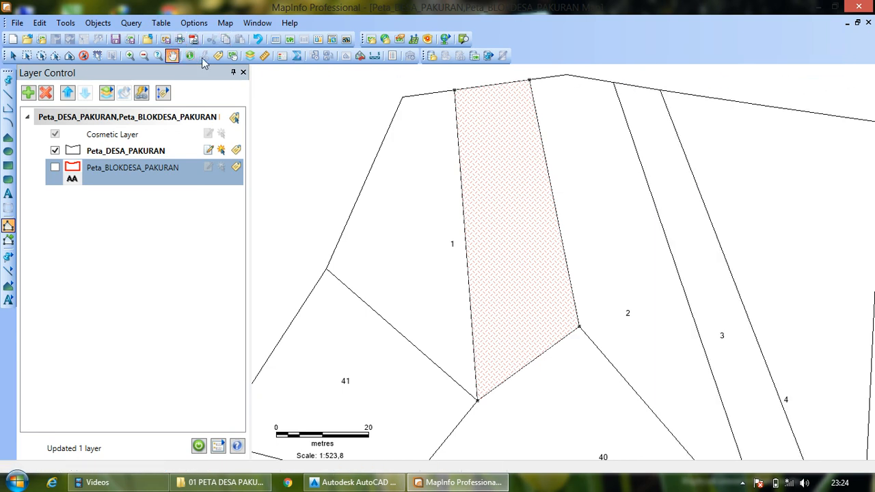